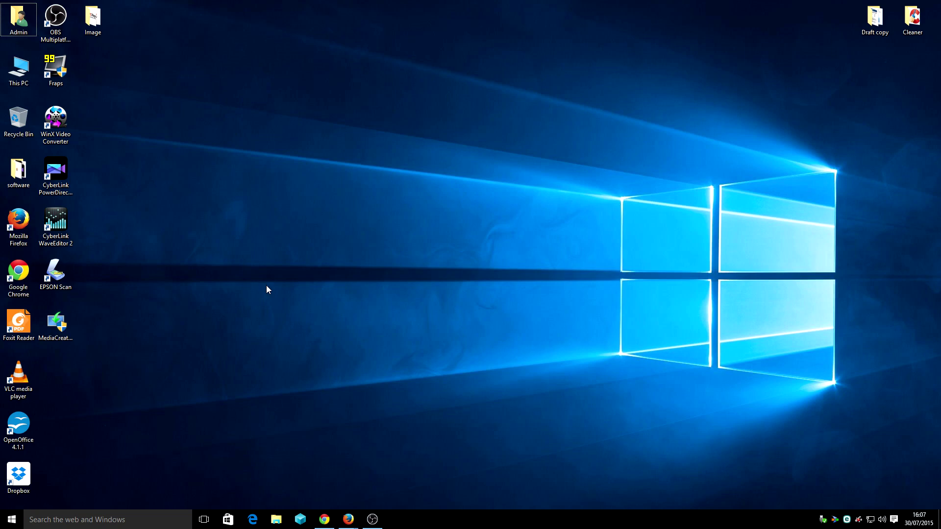
In Chrome, open the top Google result, the safer-networking.org 'Spybot 2.4 and Windows 10' article.
click(325, 519)
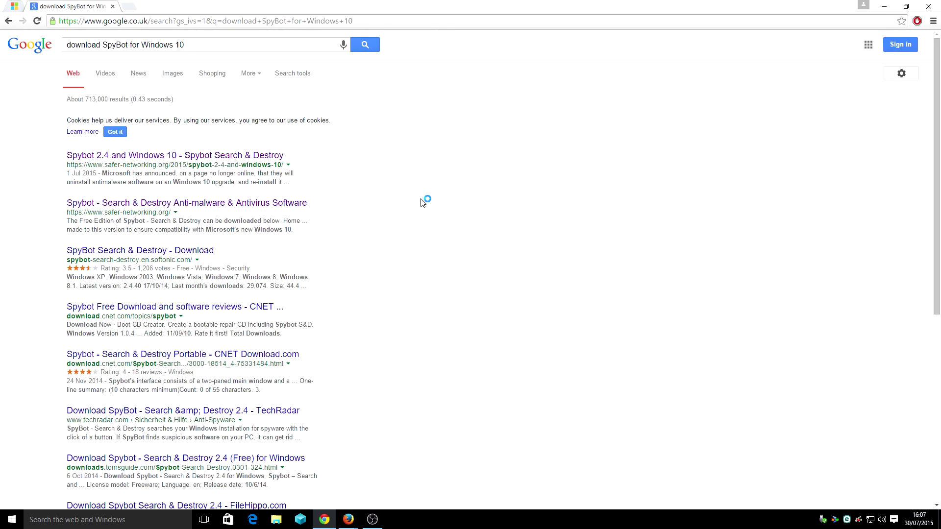
click(227, 160)
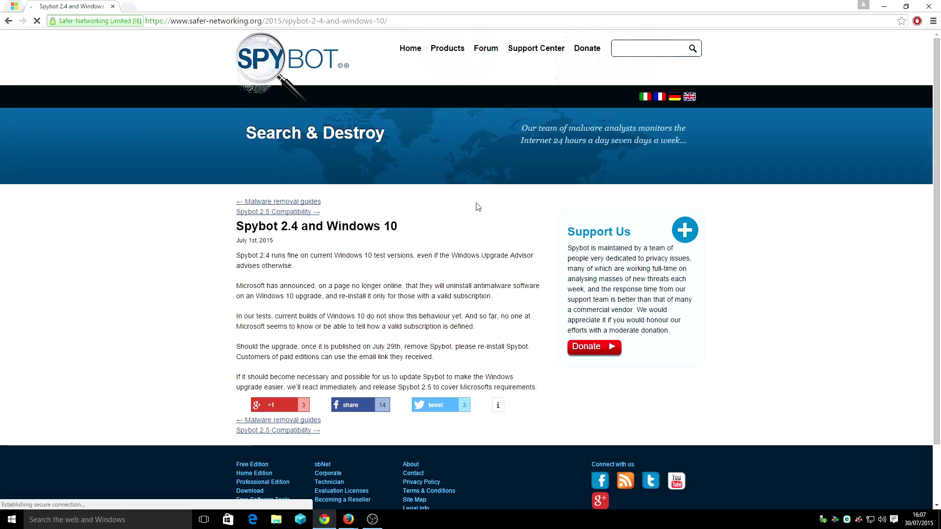
Scroll through the 'Spybot 2.4 and Windows 10' article and back to the top.
scroll(492, 216, down, 1)
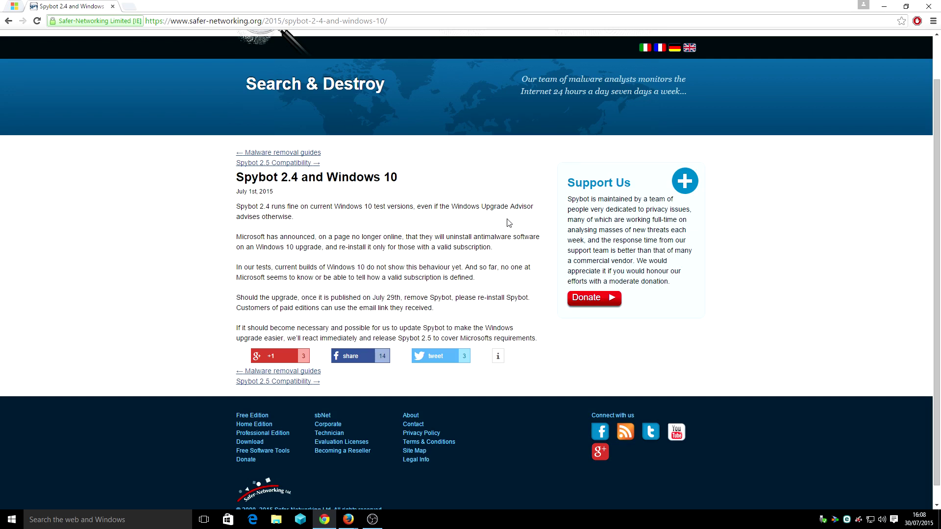
scroll(443, 60, up, 1)
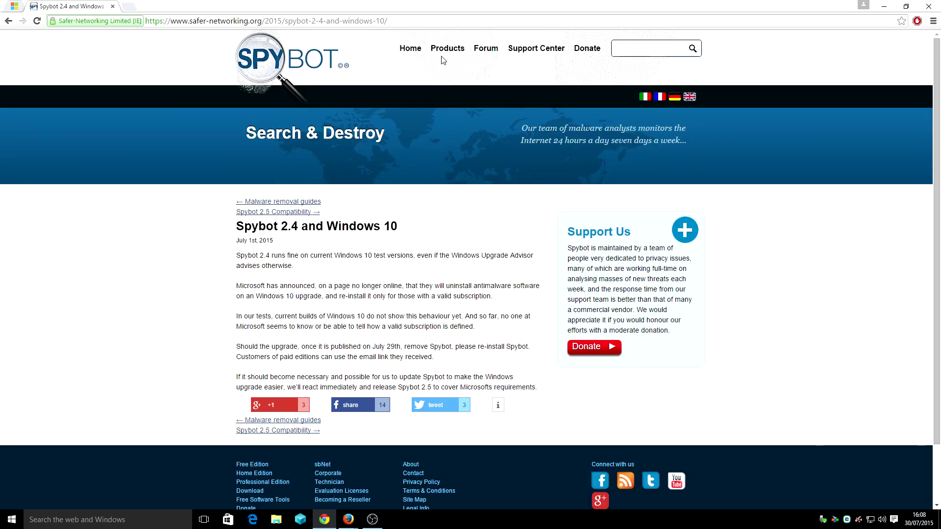
Go to the Spybot download page and choose the Spybot 2.4 Free Edition download.
click(446, 49)
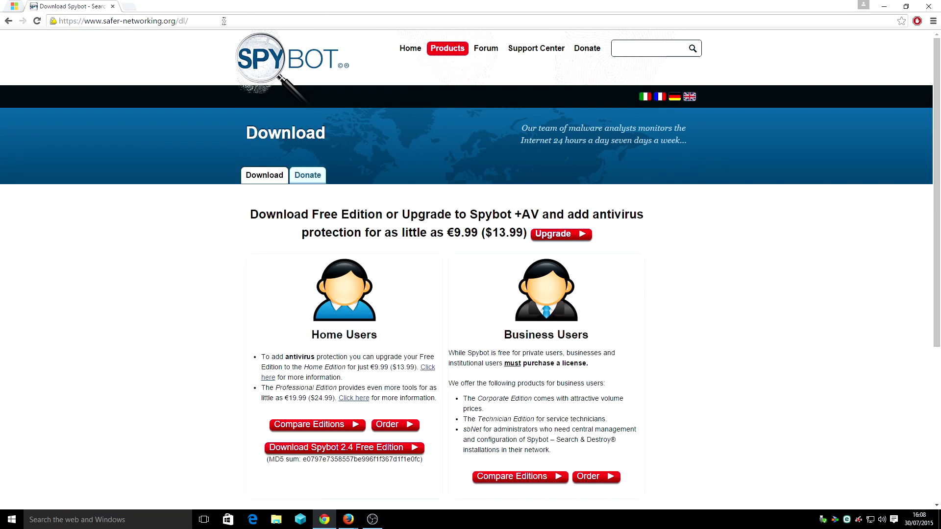
scroll(355, 260, down, 1)
scroll(487, 214, down, 1)
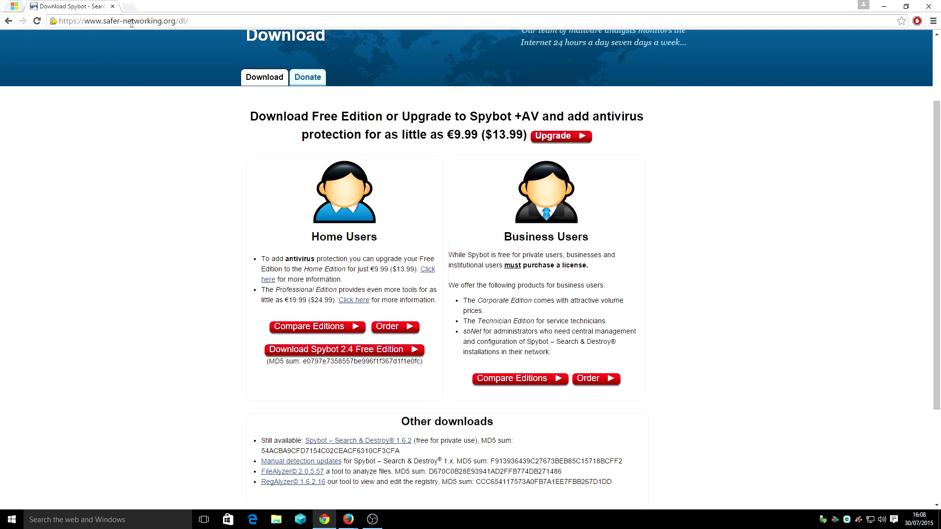
scroll(86, 41, up, 1)
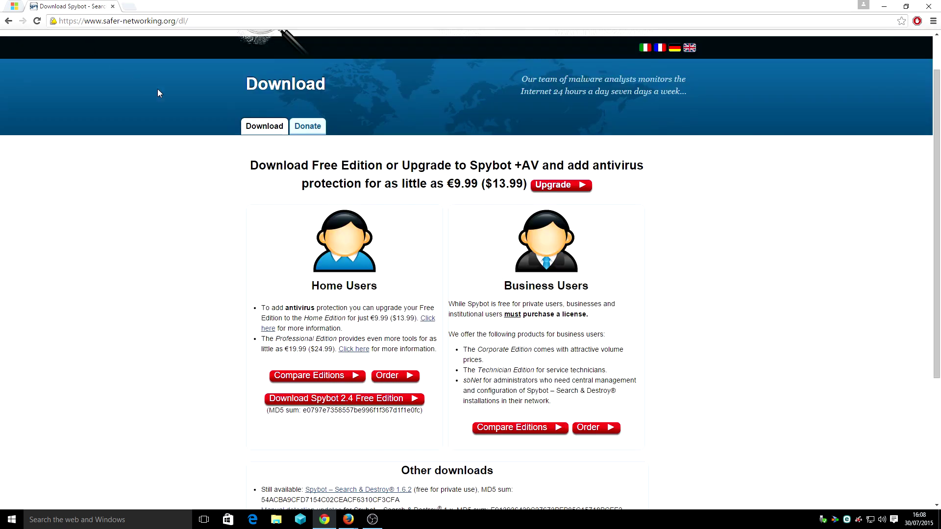
scroll(157, 93, up, 1)
scroll(384, 399, down, 2)
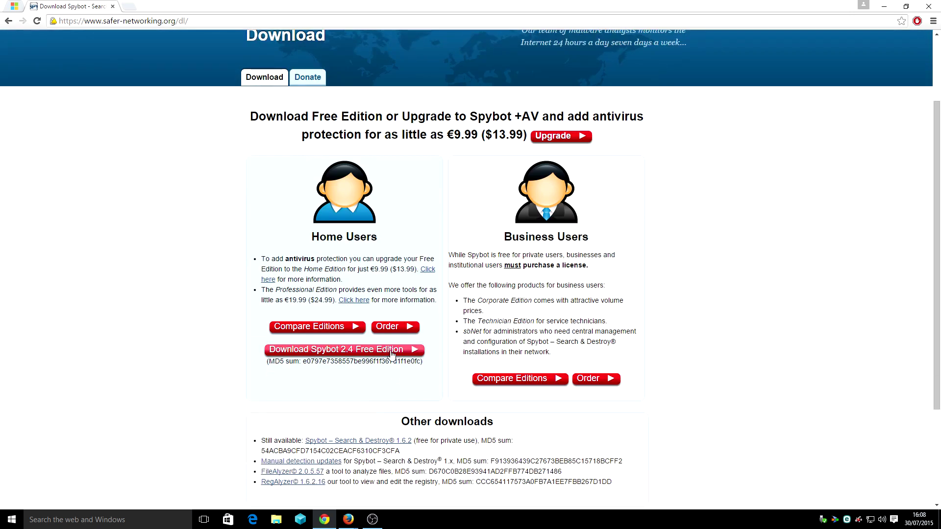
click(392, 350)
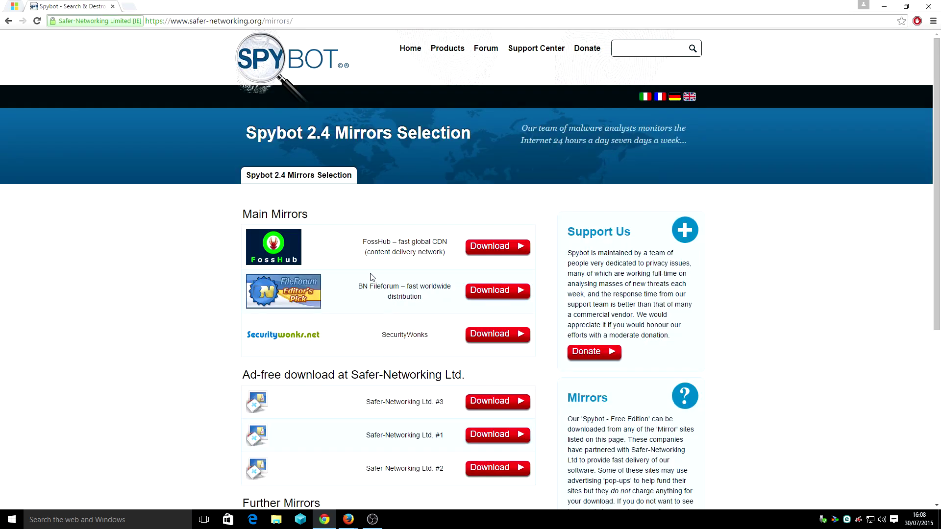
Pick the FossHub mirror on the download mirrors page.
scroll(371, 277, down, 1)
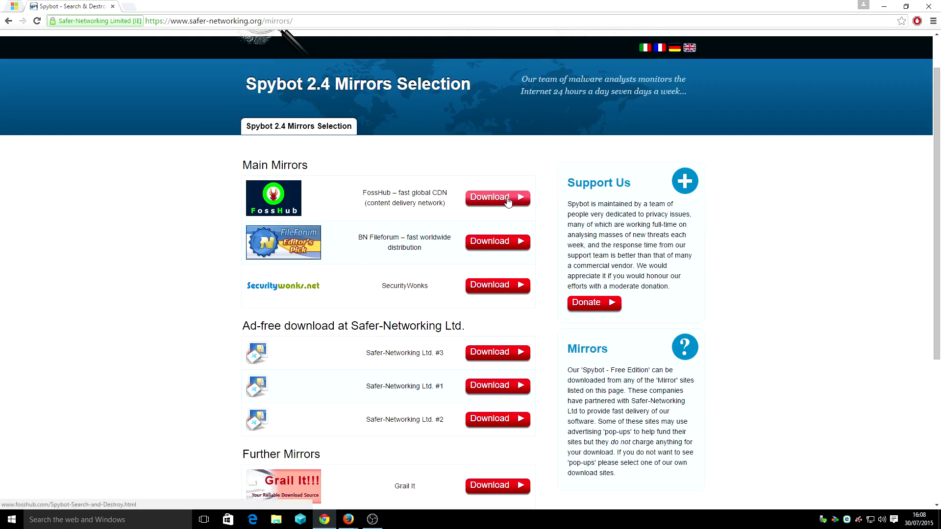
scroll(485, 254, down, 5)
scroll(476, 375, up, 6)
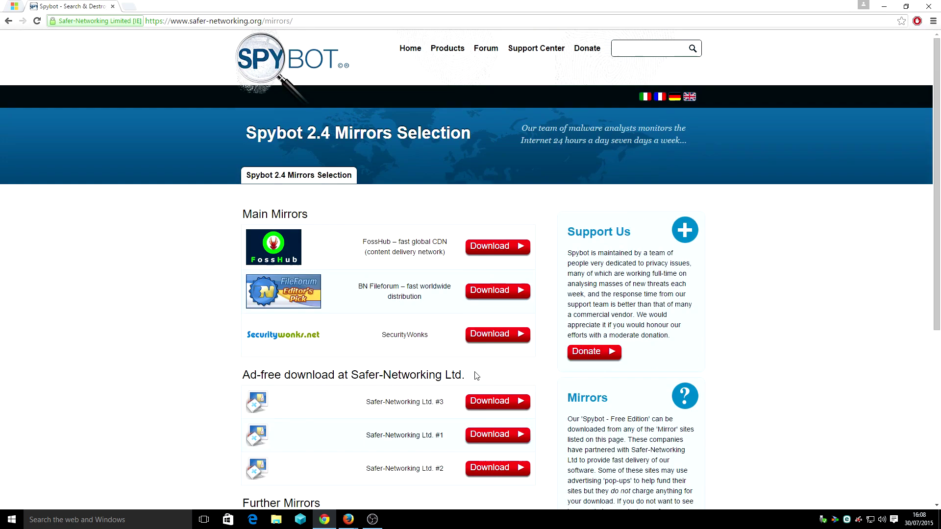
click(503, 250)
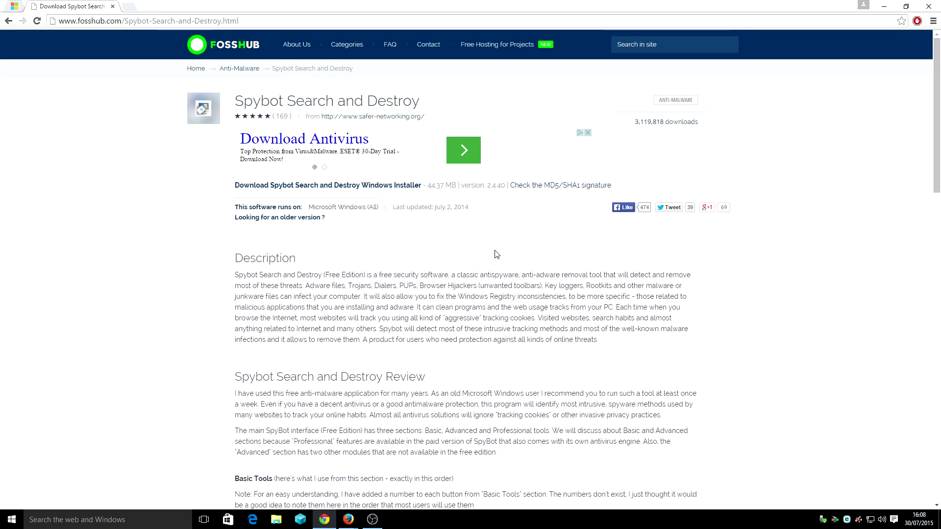
Download the Spybot 2.4.40 Windows installer, spybot-2.4.exe, from FossHub.
scroll(462, 277, down, 1)
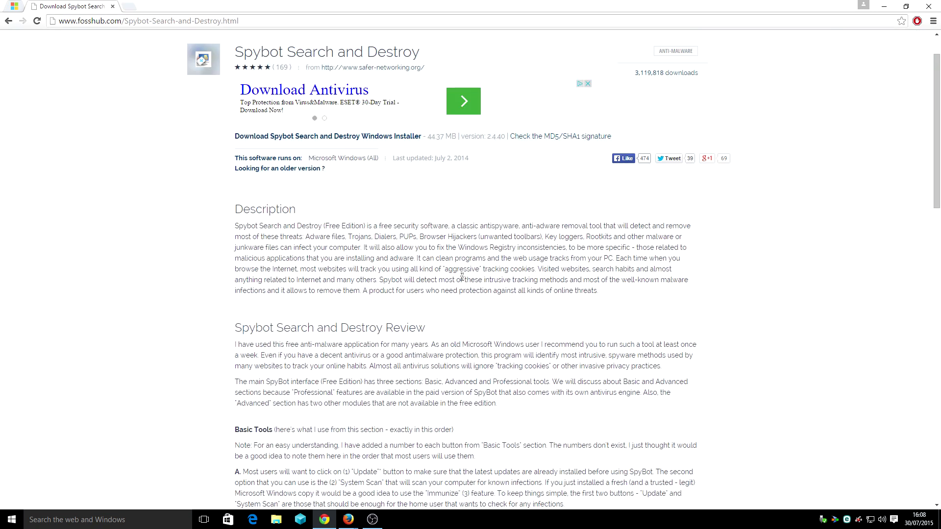
scroll(462, 277, down, 20)
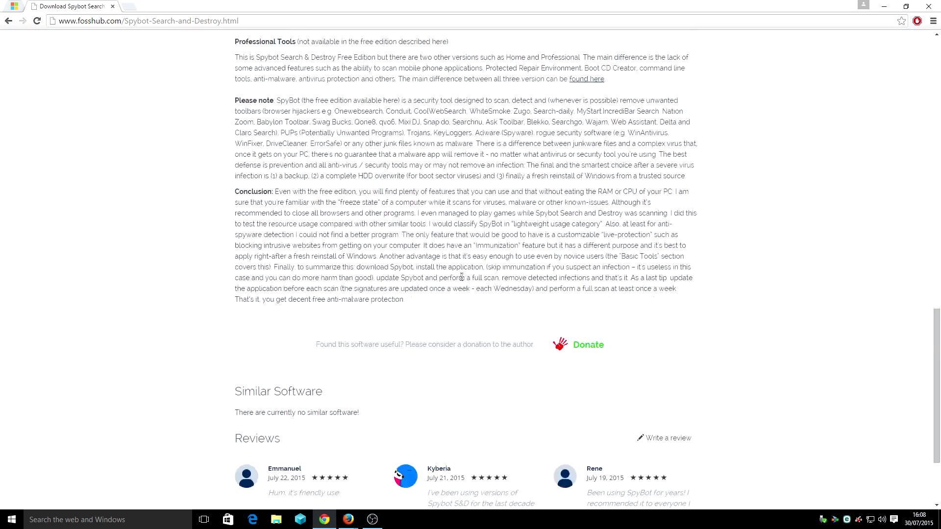
scroll(461, 281, up, 20)
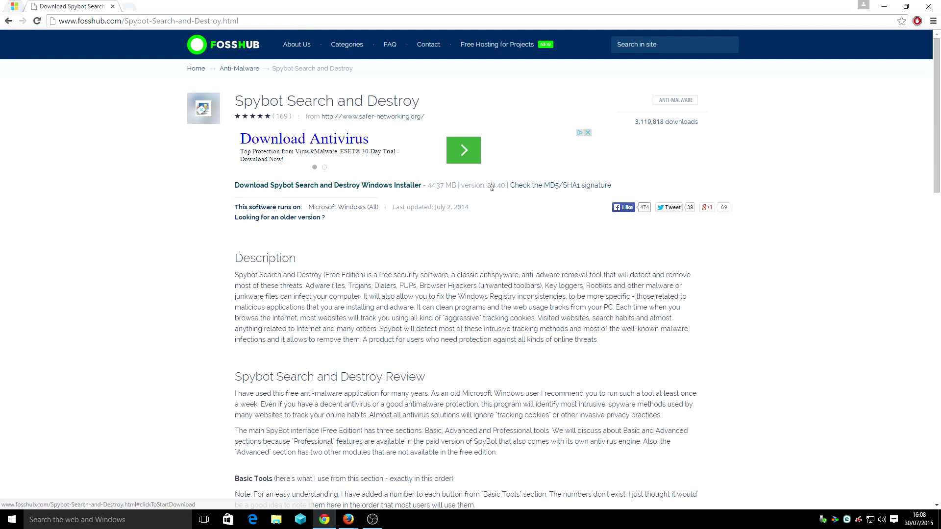
drag(485, 186, 508, 186)
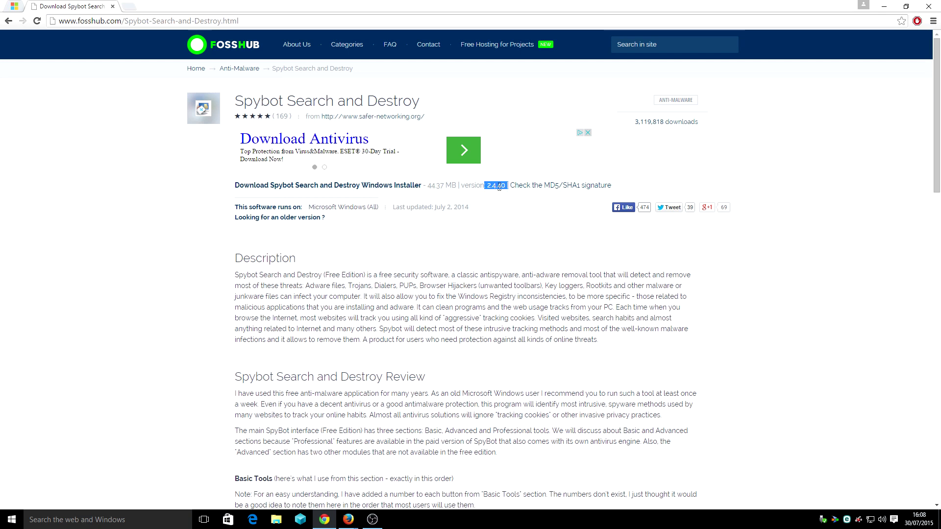
click(385, 189)
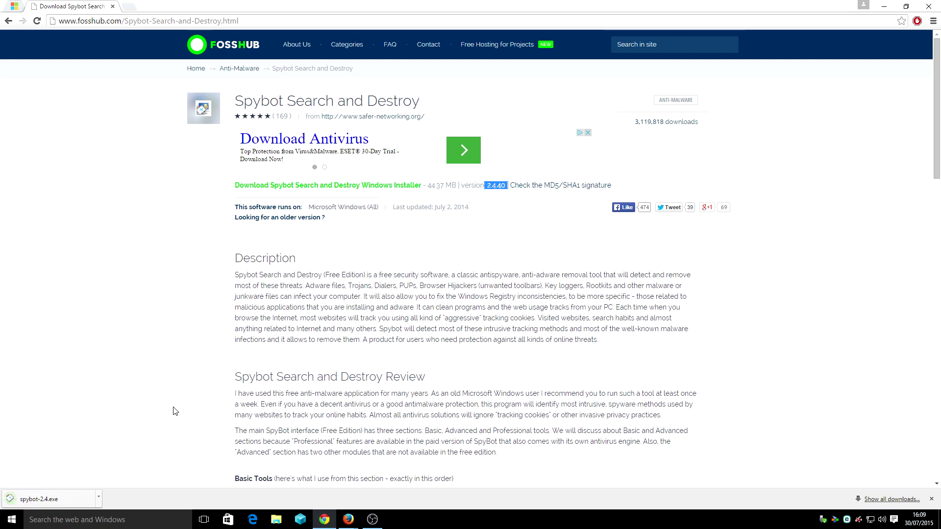
Run spybot-2.4.exe with English as setup language and allow its connection in ESET.
click(48, 499)
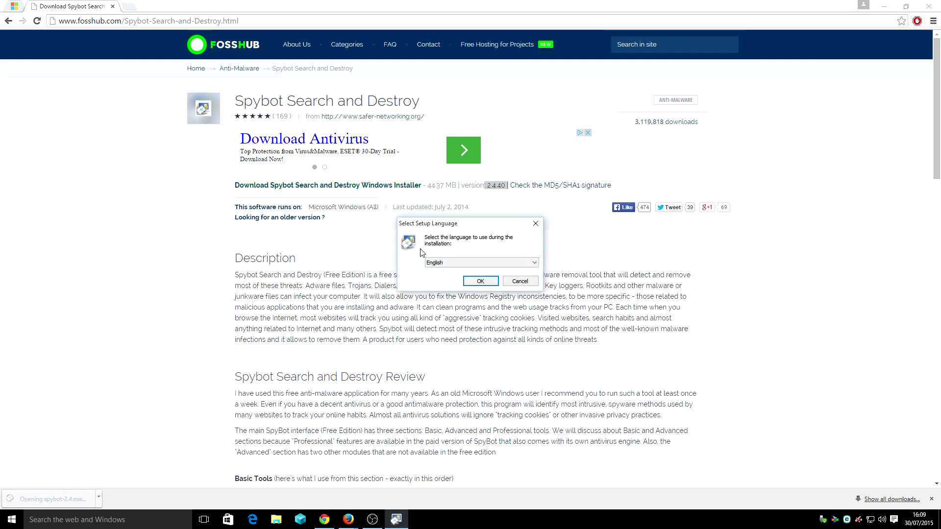
click(504, 263)
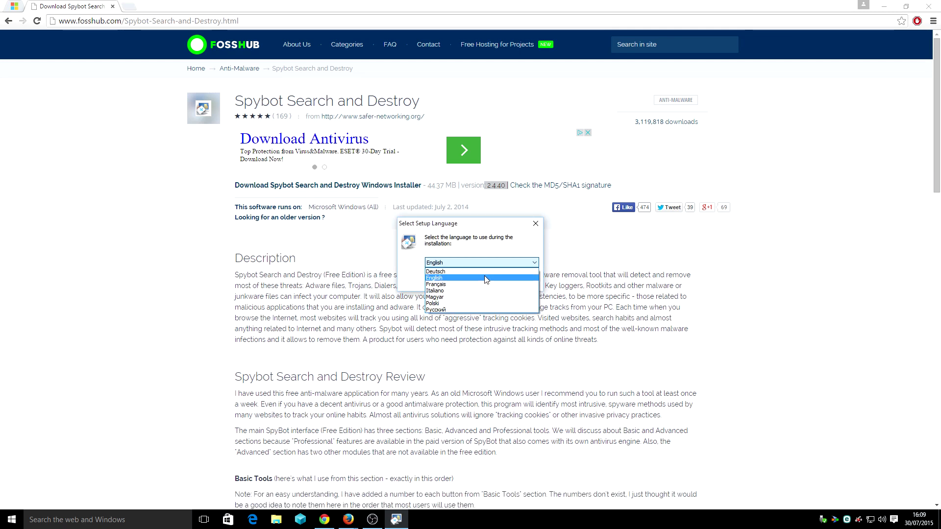
click(484, 278)
click(485, 278)
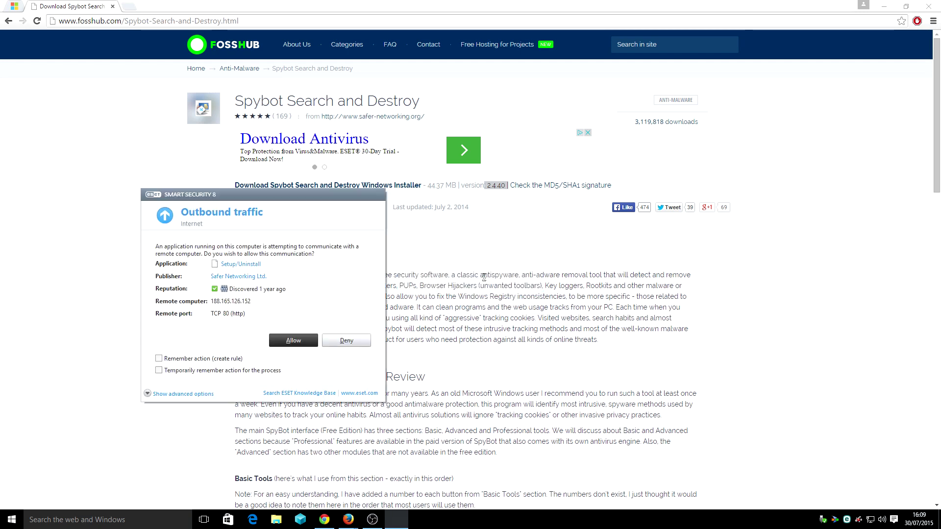
click(303, 340)
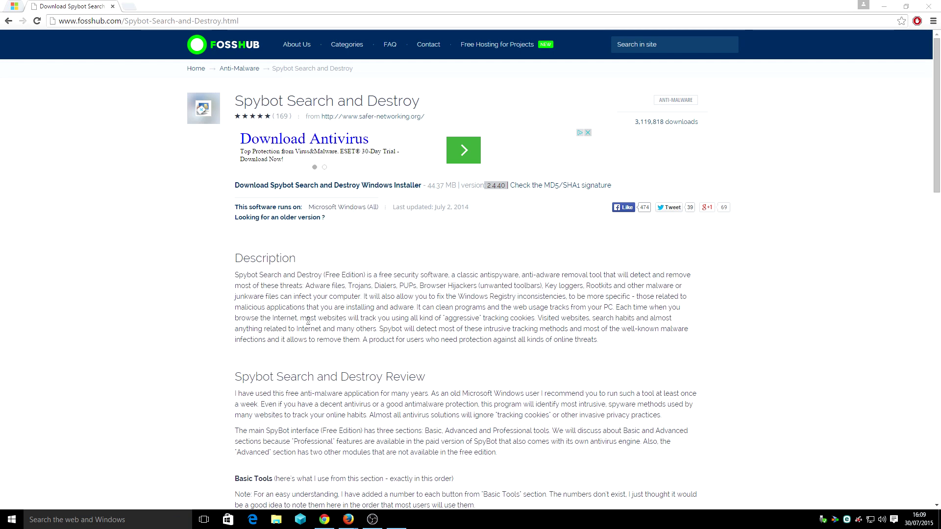
Go past the Welcome and Donations pages, keeping personal use and hands-off protection mode.
click(522, 338)
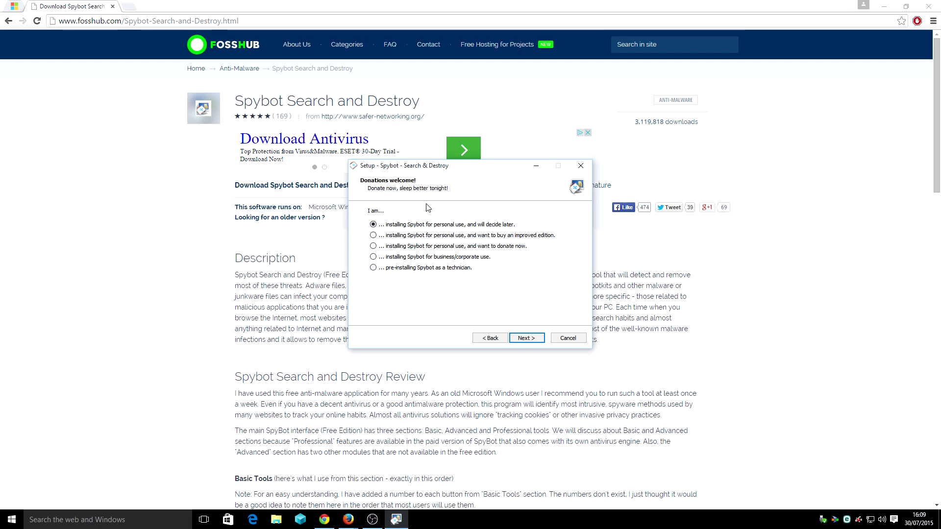
click(528, 340)
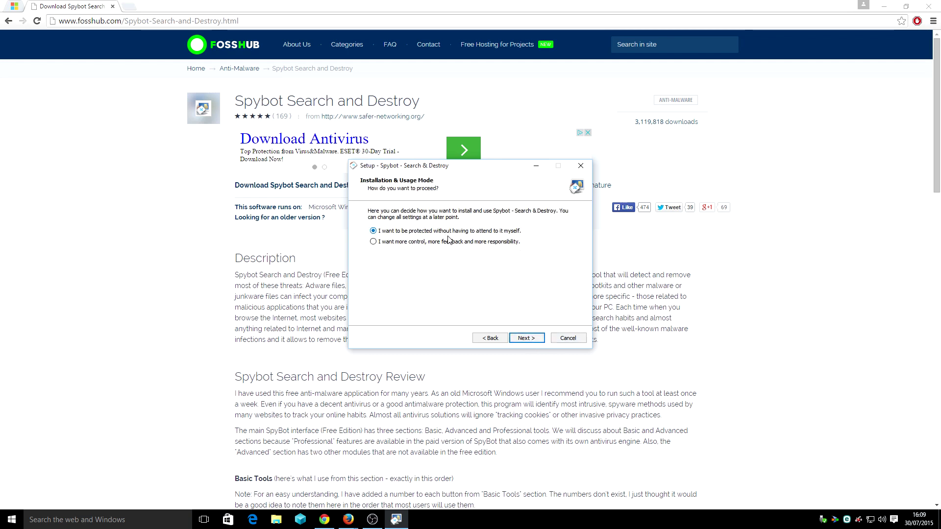
click(376, 243)
click(425, 233)
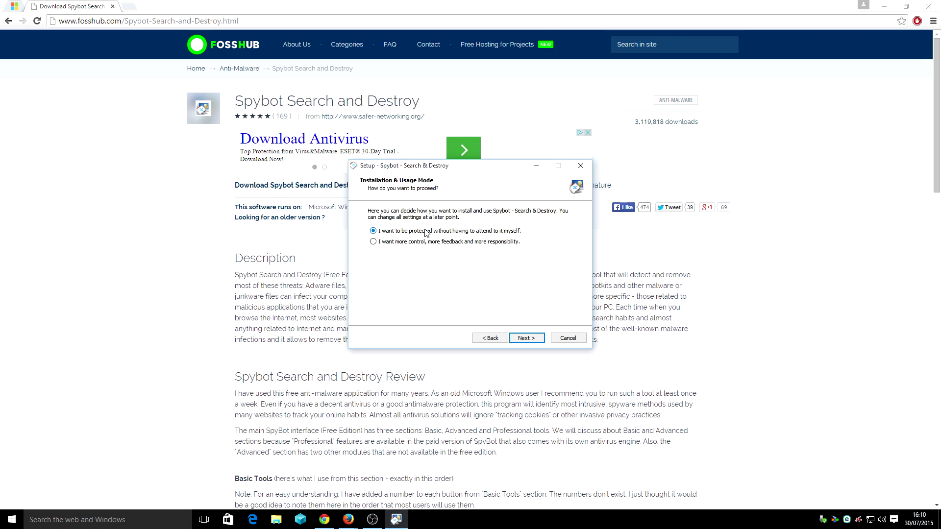
click(526, 338)
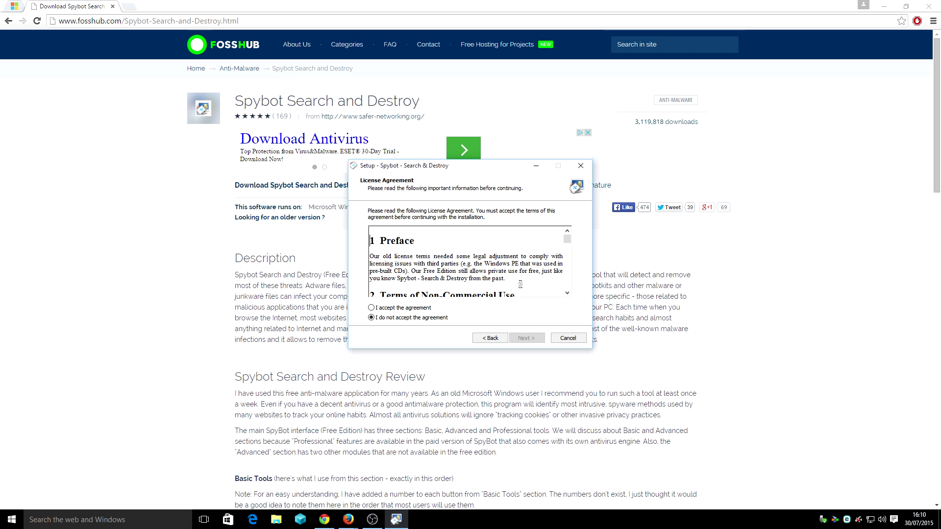
Accept the licence agreement and start the Spybot installation.
click(423, 309)
click(524, 338)
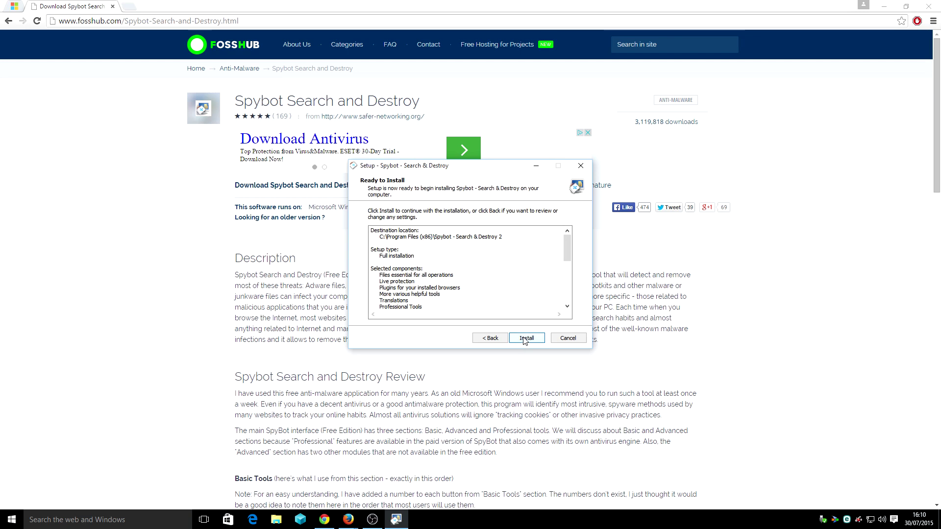
click(524, 338)
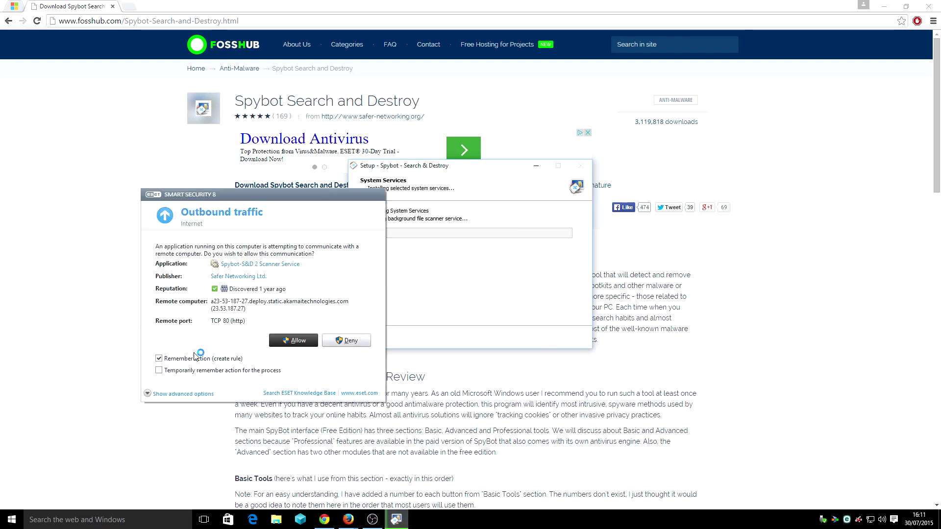
Allow the scanner service and tray access connections in ESET, remembering the rule, and finish setup.
click(293, 340)
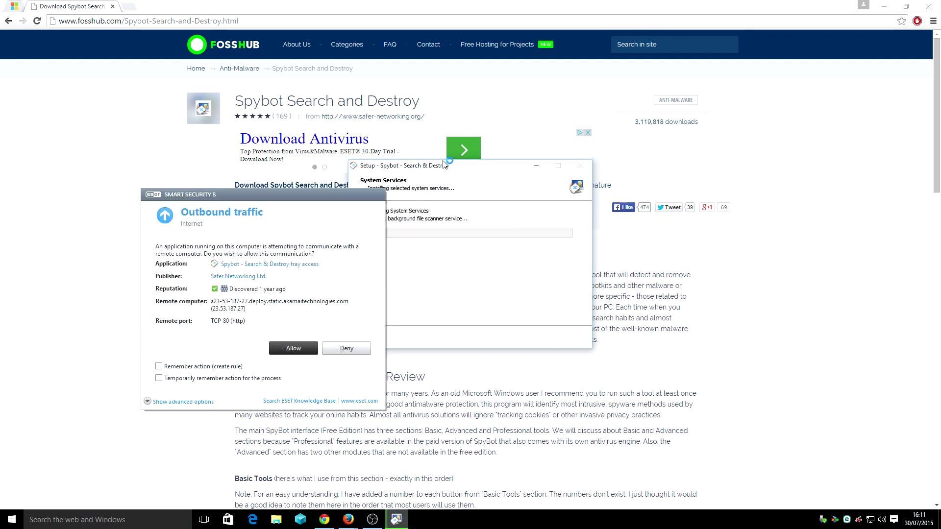
click(229, 367)
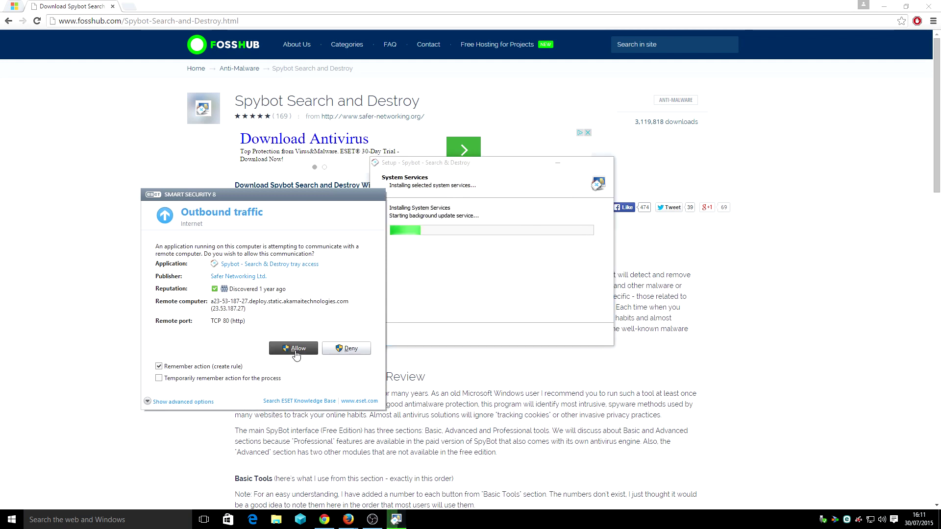
click(295, 350)
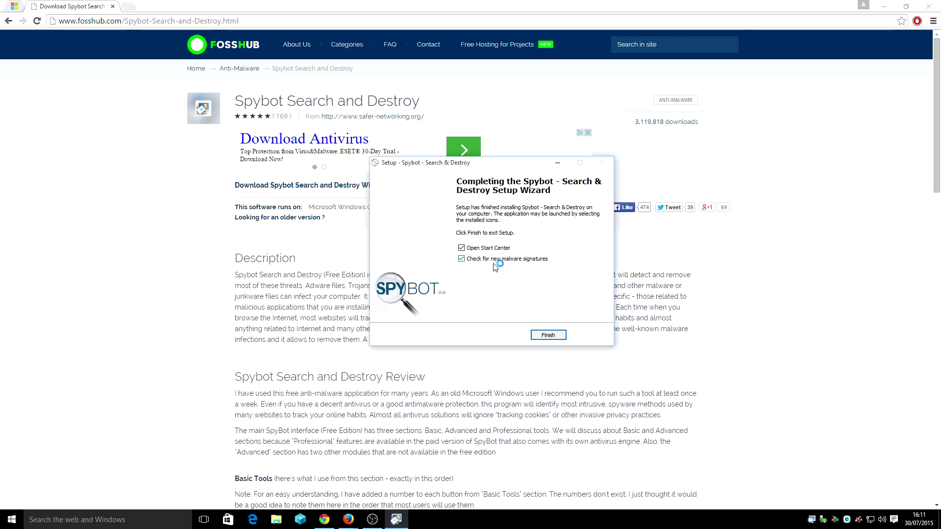
click(545, 337)
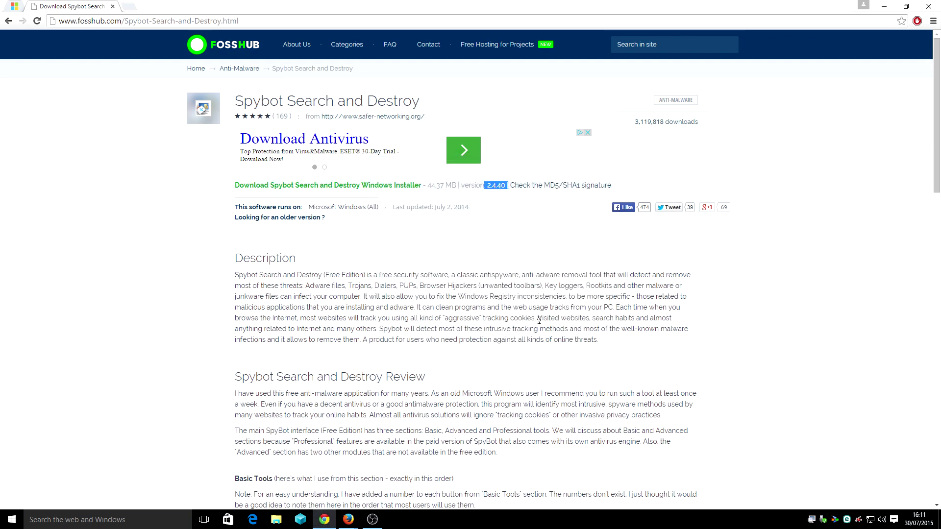
Minimize Chrome, allow the Update tool's connection in ESET, and decline the help dialogs.
click(884, 7)
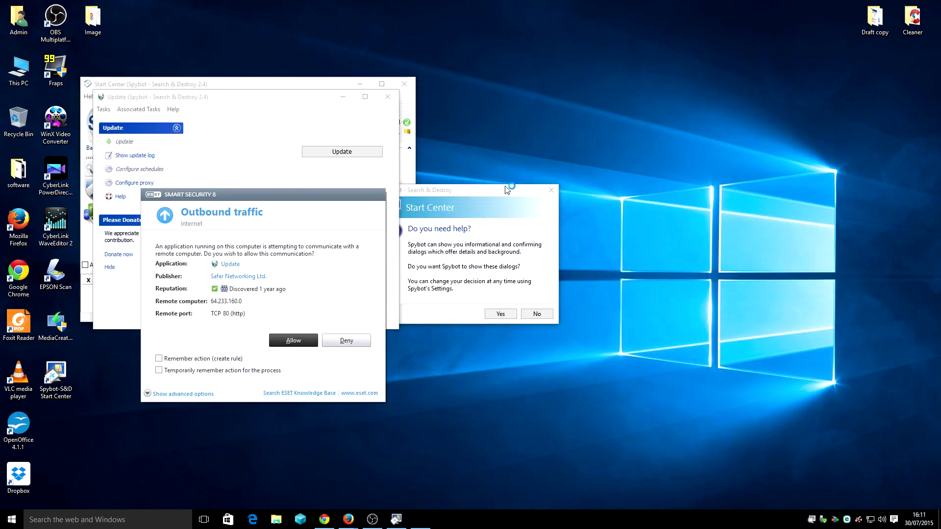
click(289, 341)
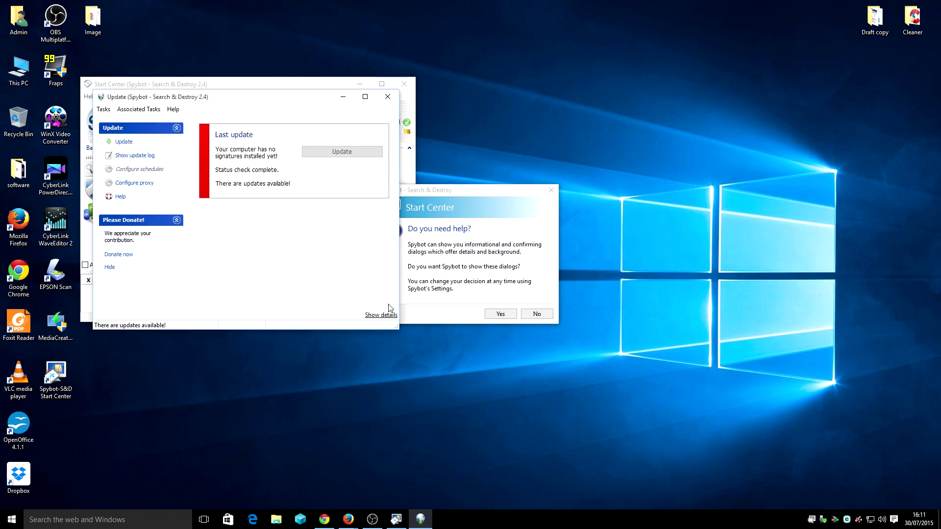
drag(460, 185, 631, 132)
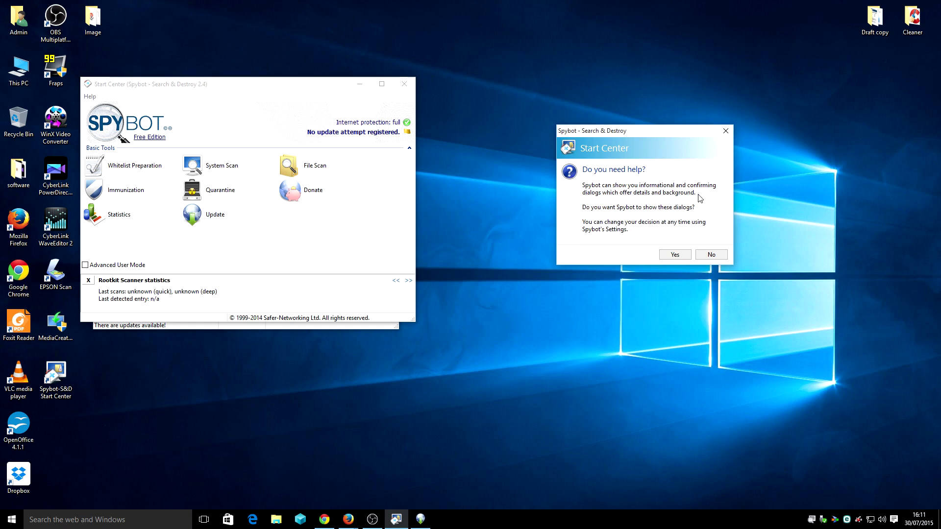
click(710, 255)
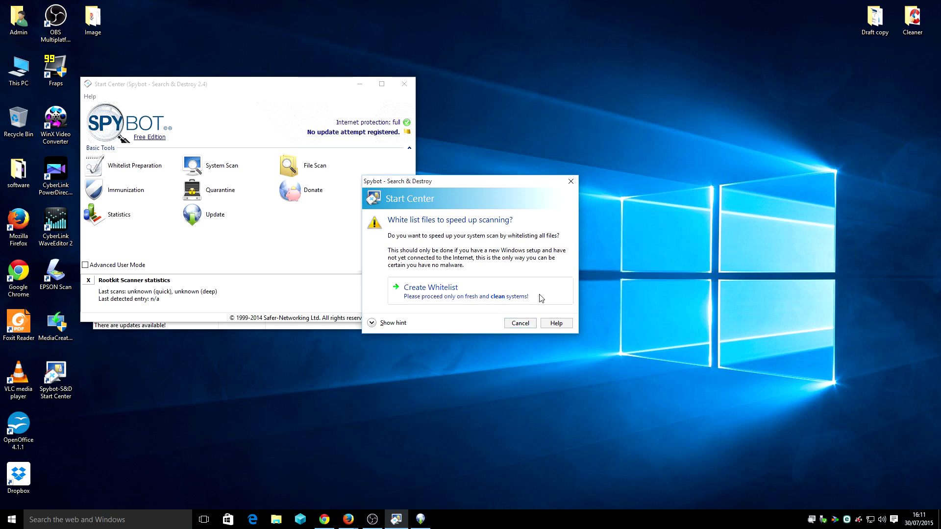
Skip the file whitelist and start the antispyware update check in the Update window.
click(521, 324)
drag(233, 91, 577, 117)
click(319, 153)
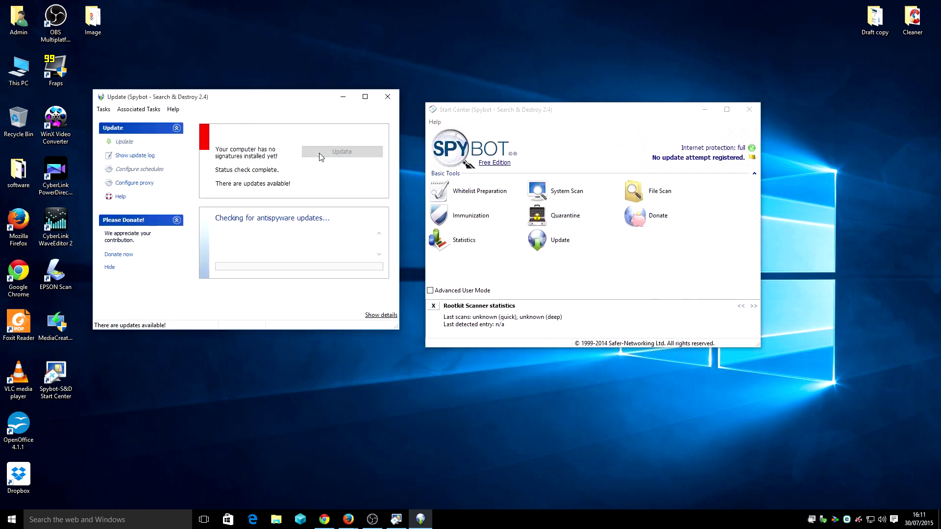
Allow the background update service in ESET as a remembered rule, then show update details.
click(230, 362)
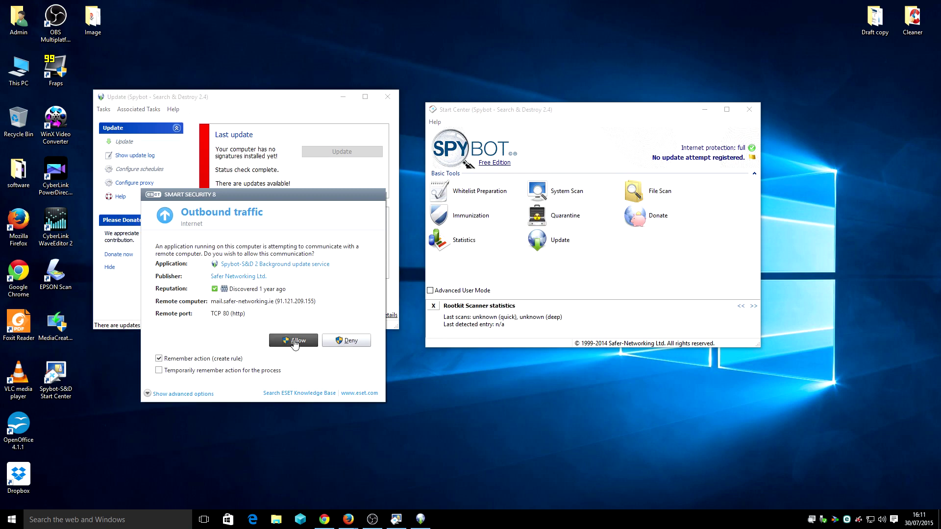
click(294, 341)
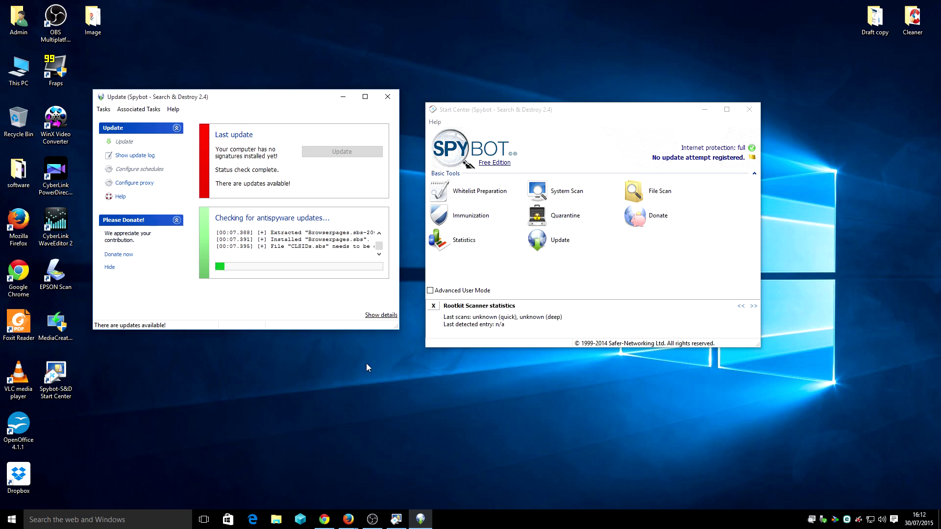
drag(660, 113, 644, 73)
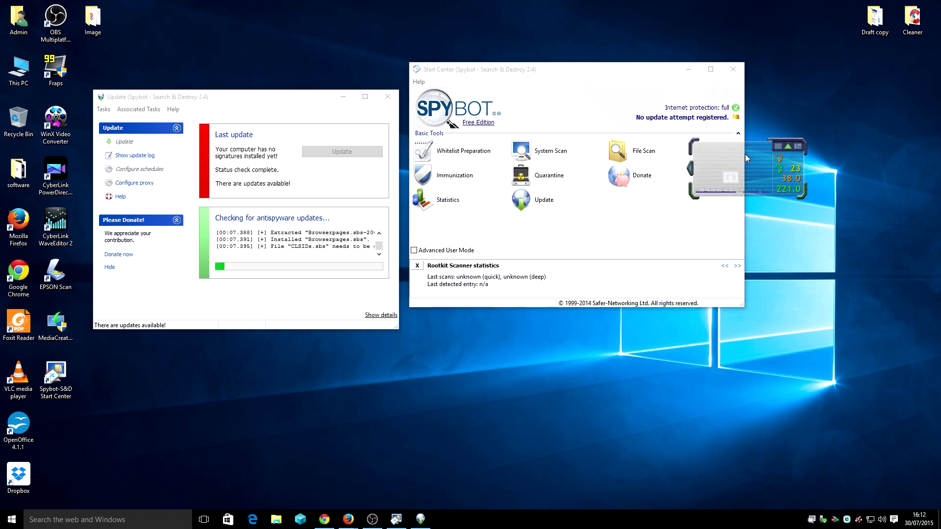
drag(746, 158, 806, 399)
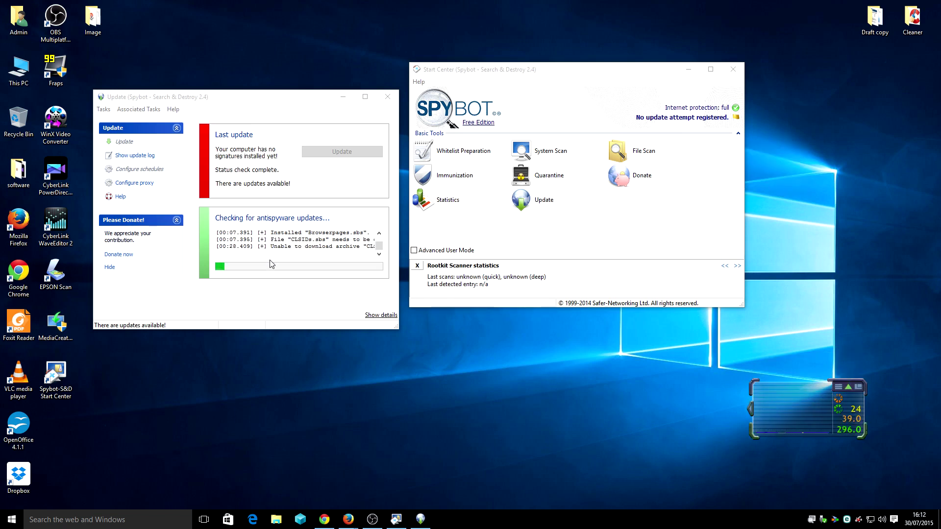
click(376, 316)
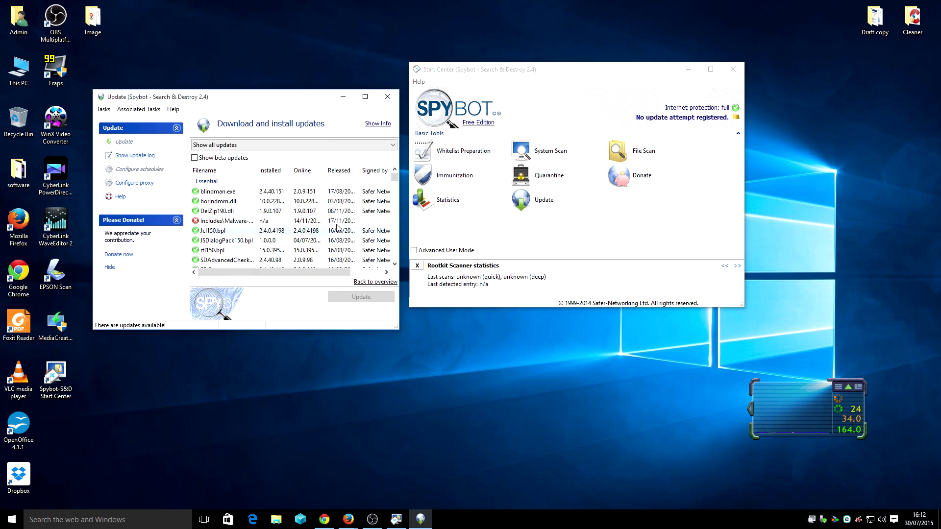
Maximize the Update window and return to the overview so all 127 antispyware updates install.
click(365, 97)
scroll(347, 258, down, 20)
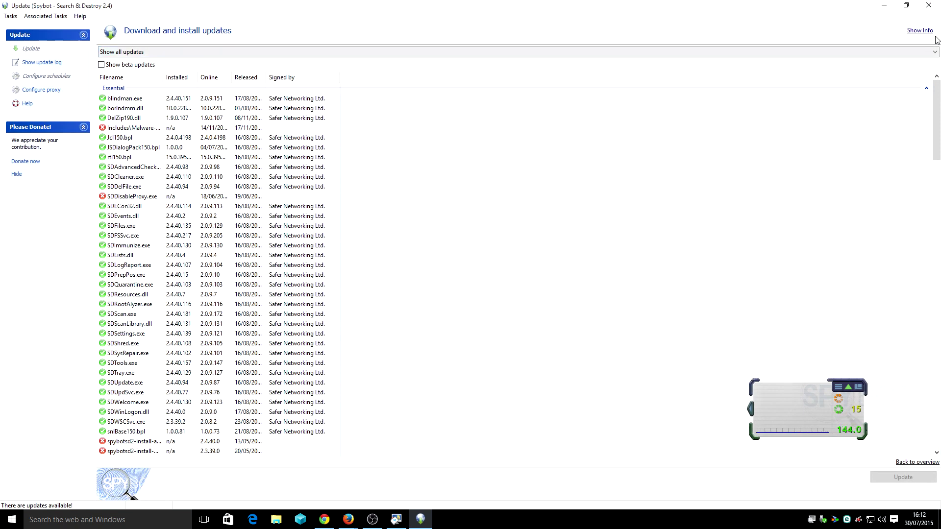
click(921, 30)
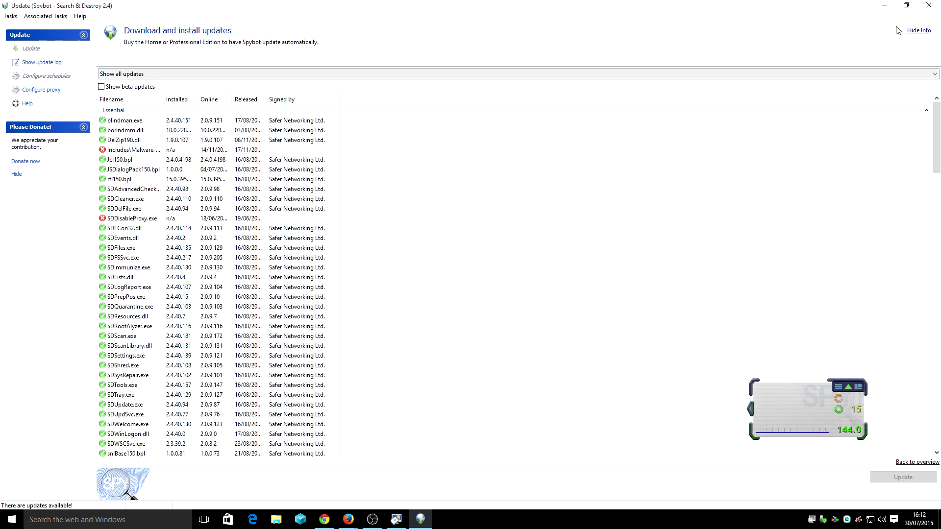
click(928, 30)
click(929, 462)
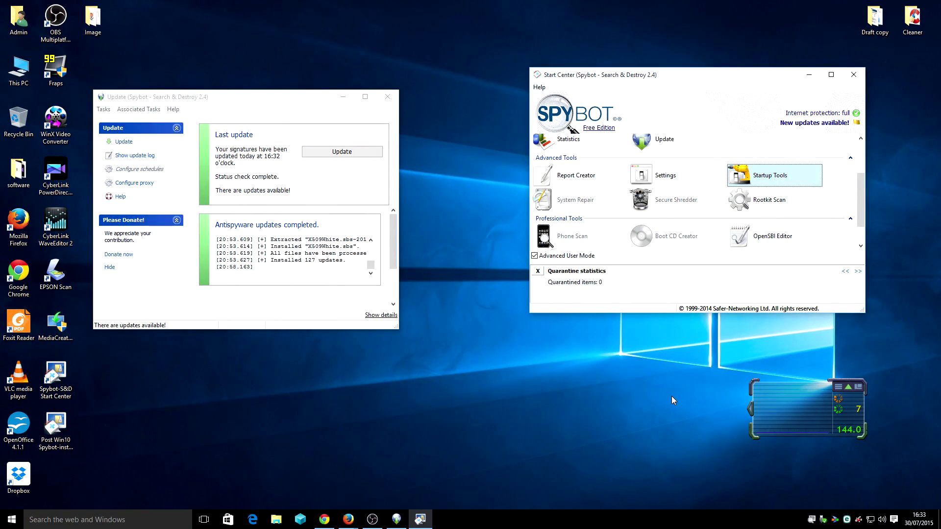
Rerun the update until Spybot reports it is up to date, then open Immunization.
click(334, 152)
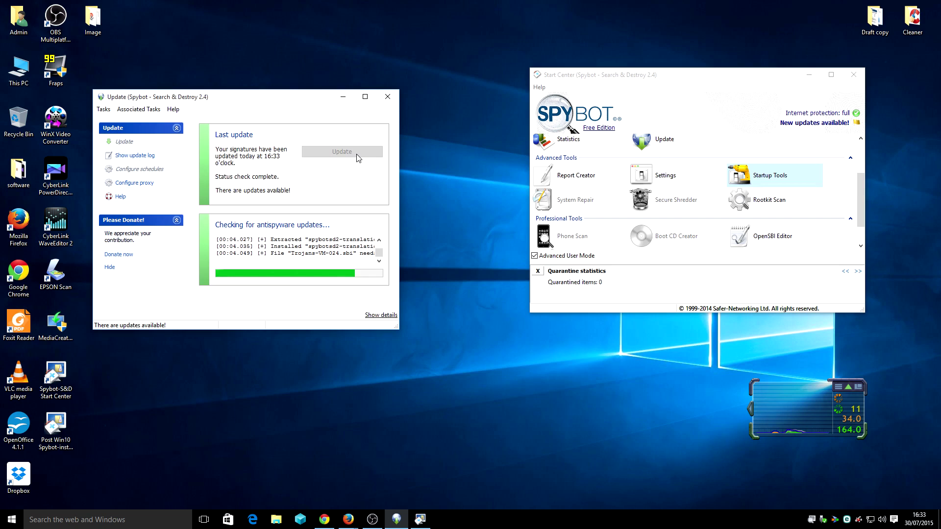
scroll(859, 194, up, 3)
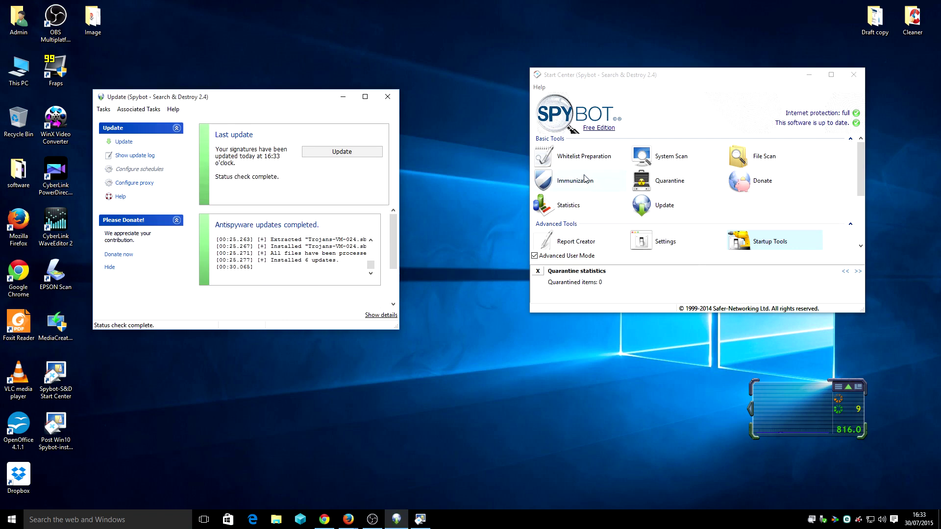
click(569, 185)
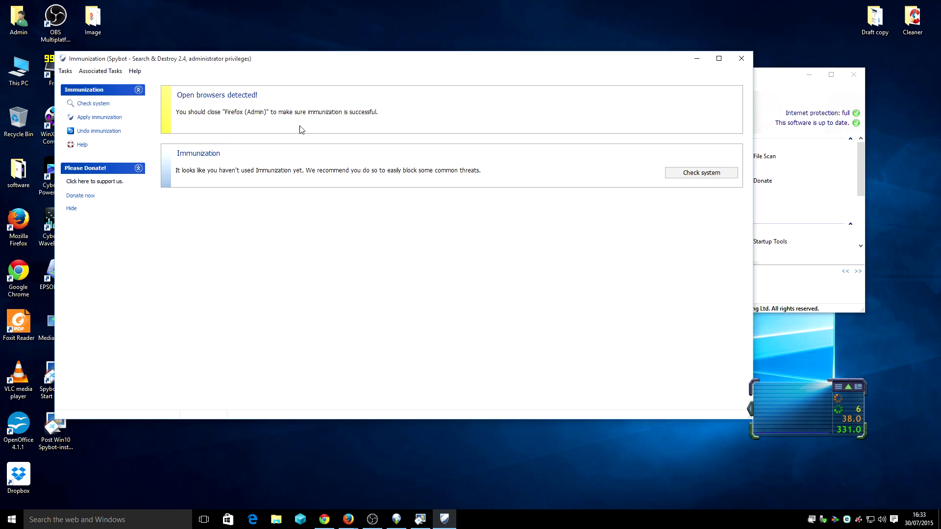
Close Firefox, immunize the system, and verify all 188827 entries are protected.
right_click(325, 518)
click(331, 496)
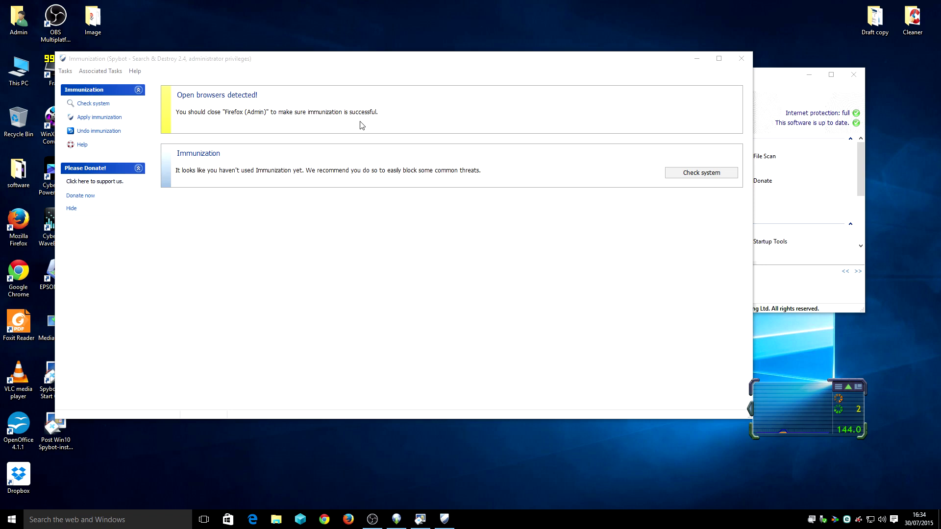
click(675, 173)
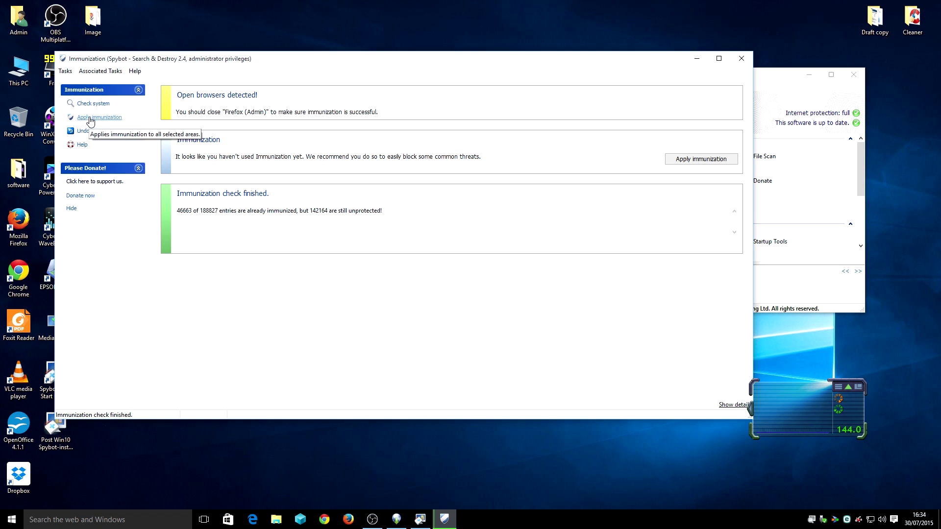
click(90, 120)
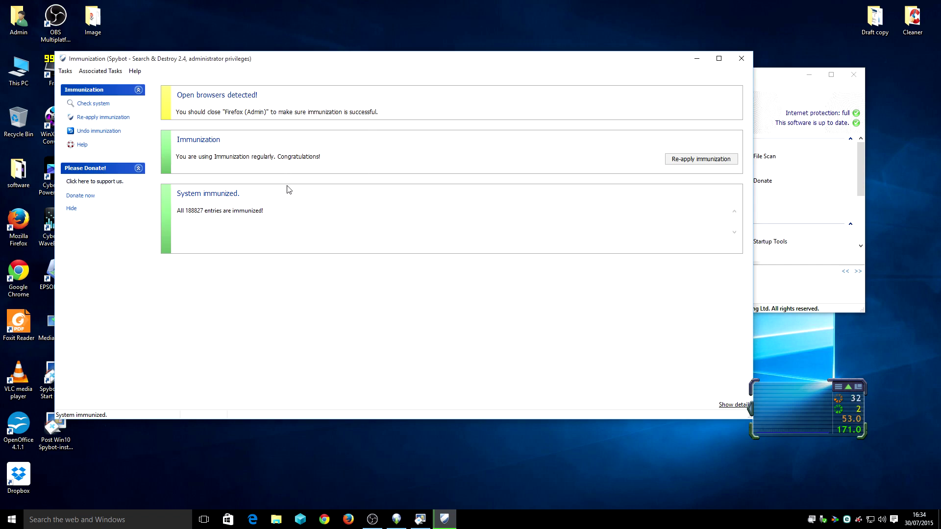
click(98, 105)
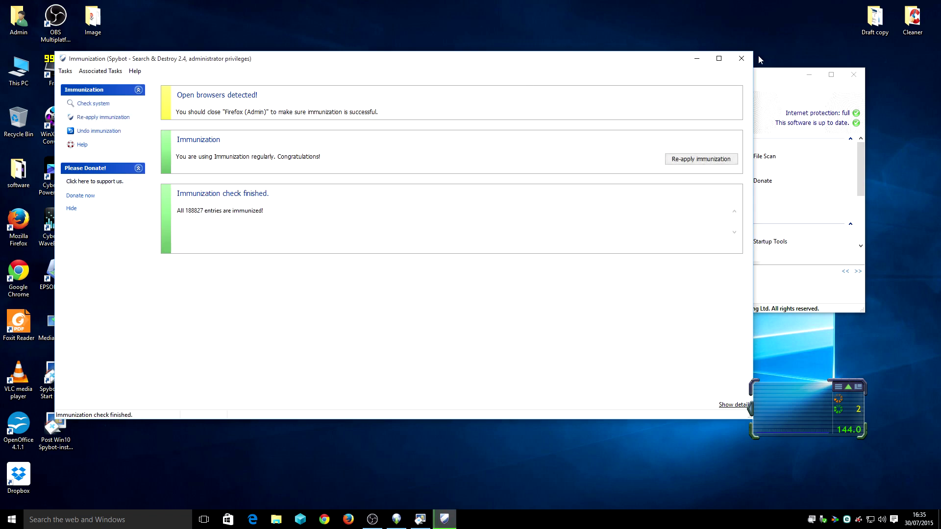
click(742, 58)
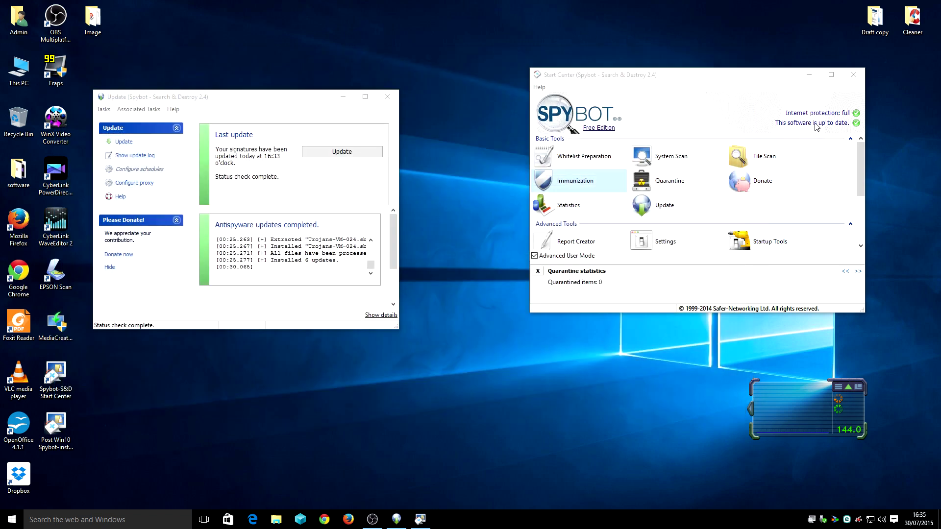
Close the Update window, then review and close System Scan, which reports no previous scan.
click(388, 96)
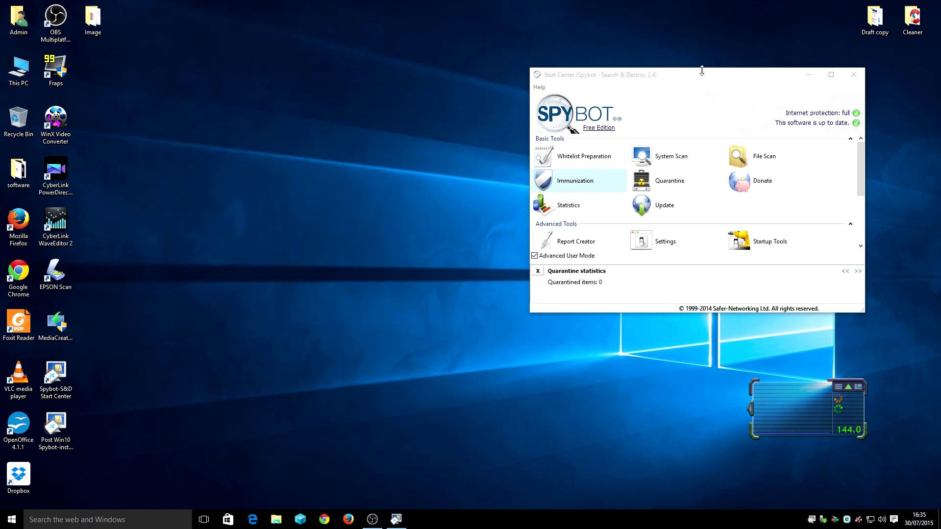
drag(691, 75, 389, 93)
click(373, 174)
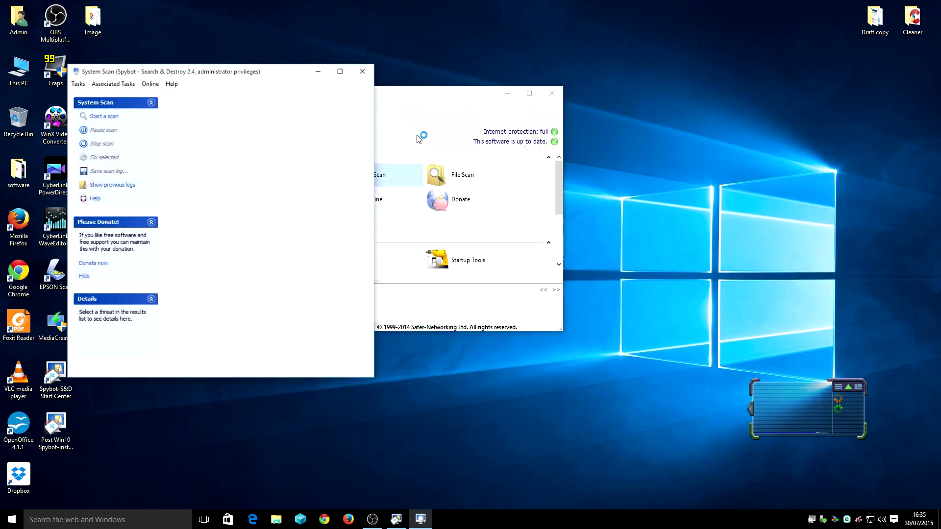
drag(447, 99, 714, 111)
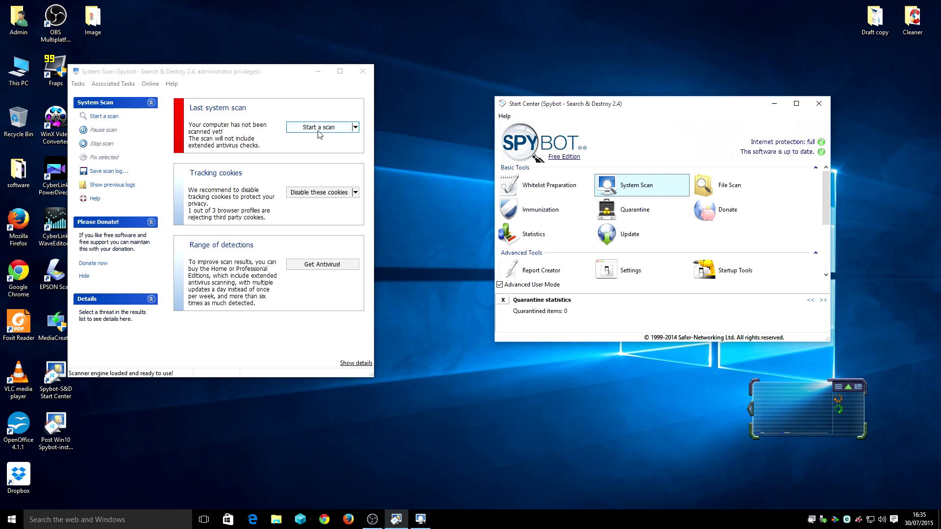
click(363, 73)
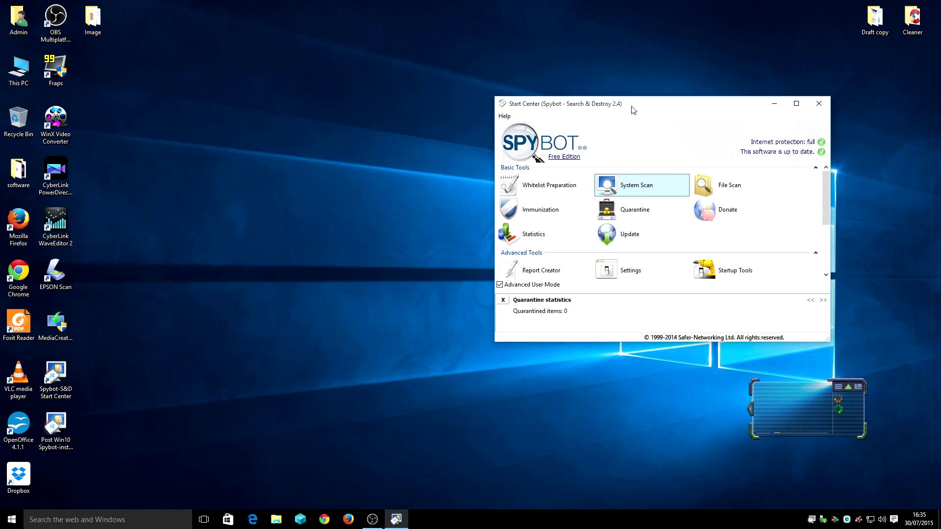
Re-check immunization to confirm all 188827 entries remain immunized, then close that window.
drag(632, 110, 306, 96)
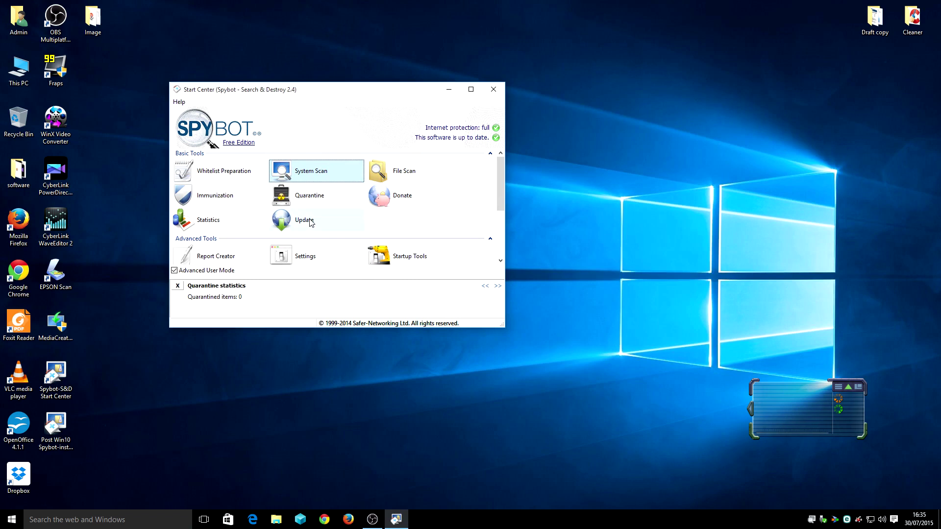
click(227, 197)
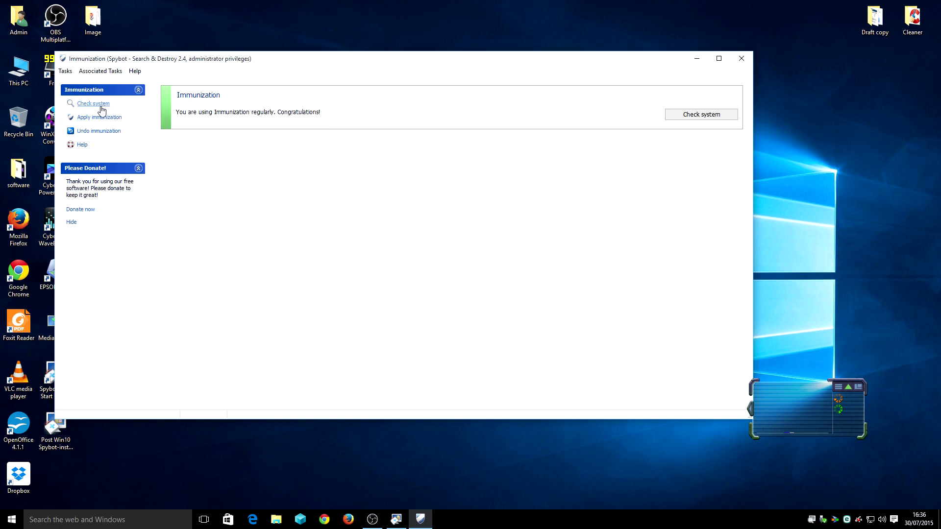
click(669, 115)
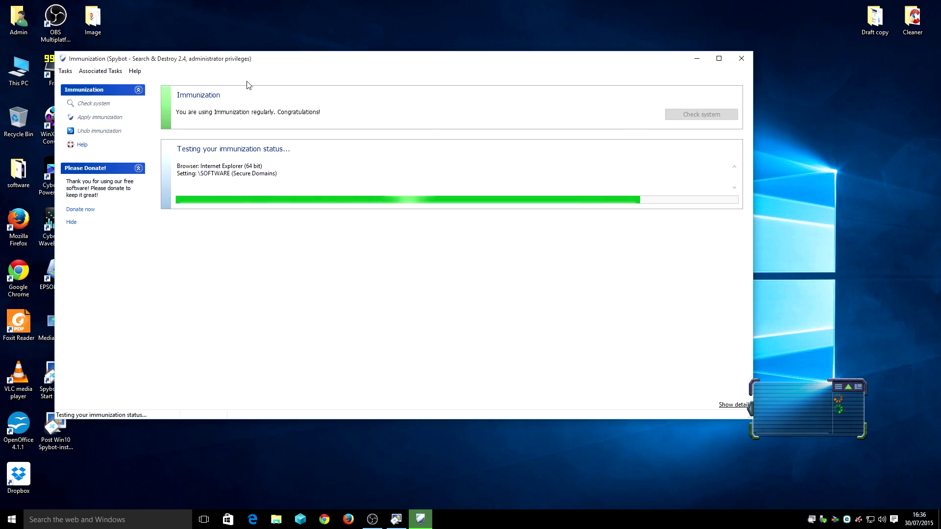
click(741, 59)
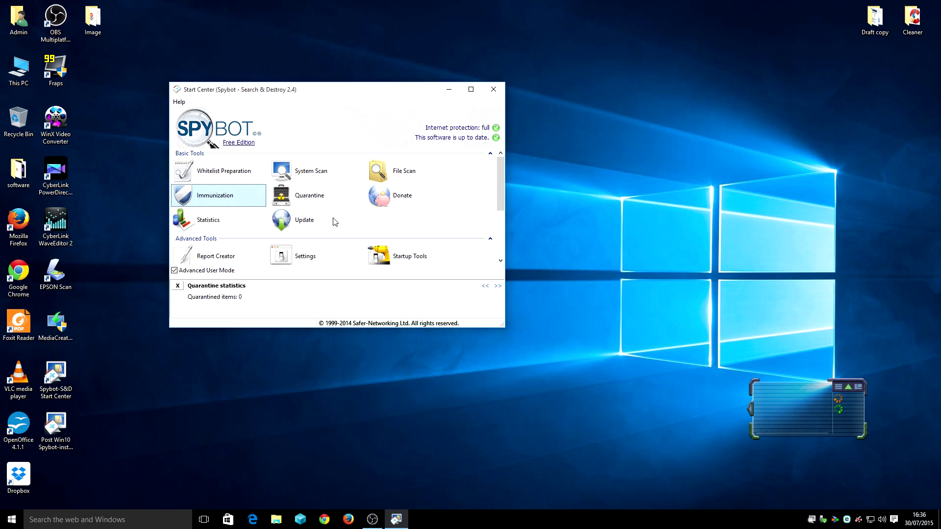
Review the Start Center showing full protection, up-to-date software and 0 quarantined items.
scroll(422, 214, down, 3)
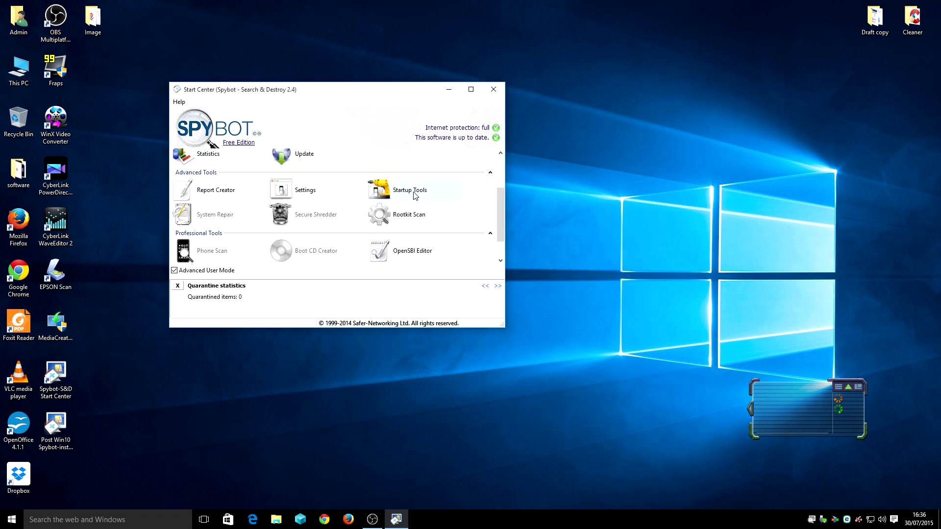
scroll(372, 201, up, 3)
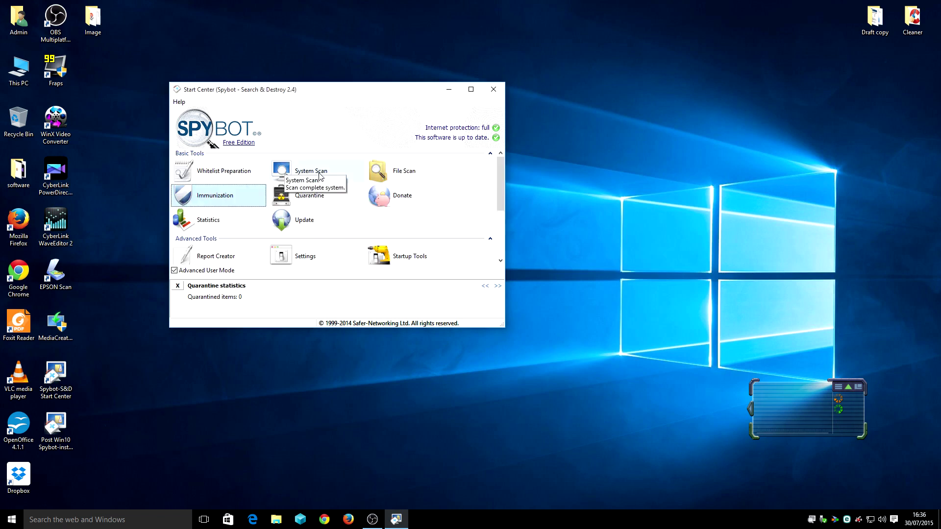
scroll(416, 257, down, 3)
scroll(348, 230, up, 3)
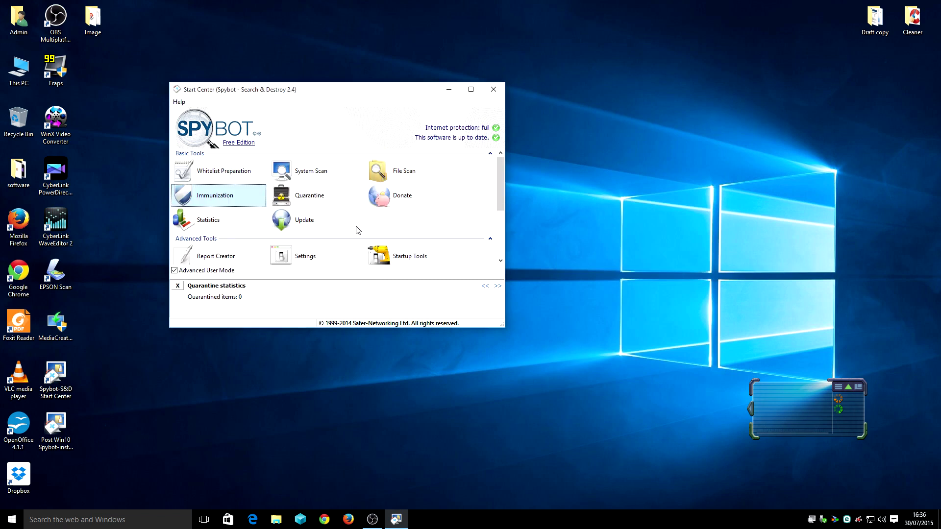
scroll(260, 252, down, 3)
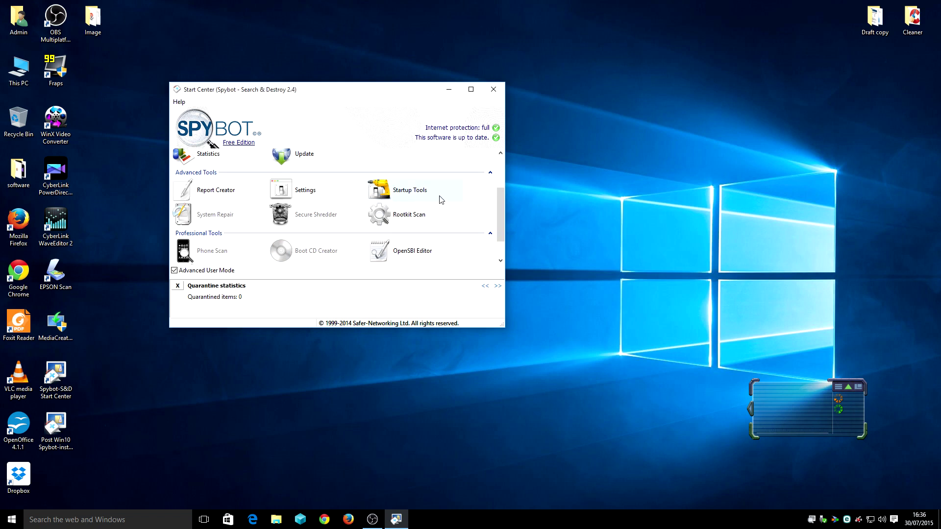
scroll(431, 206, down, 1)
right_click(564, 521)
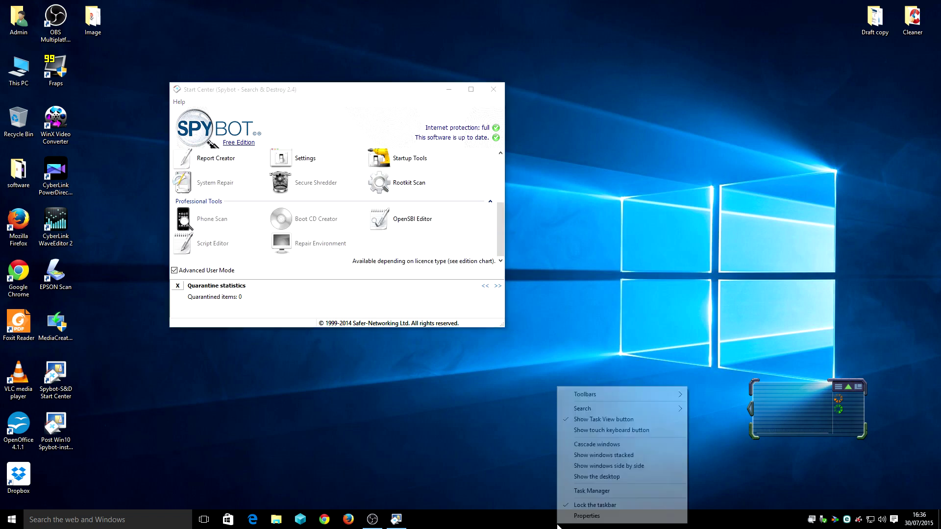
Disable both Safer-Networking Spybot entries in Task Manager's Start-up list, then close Task Manager.
click(591, 490)
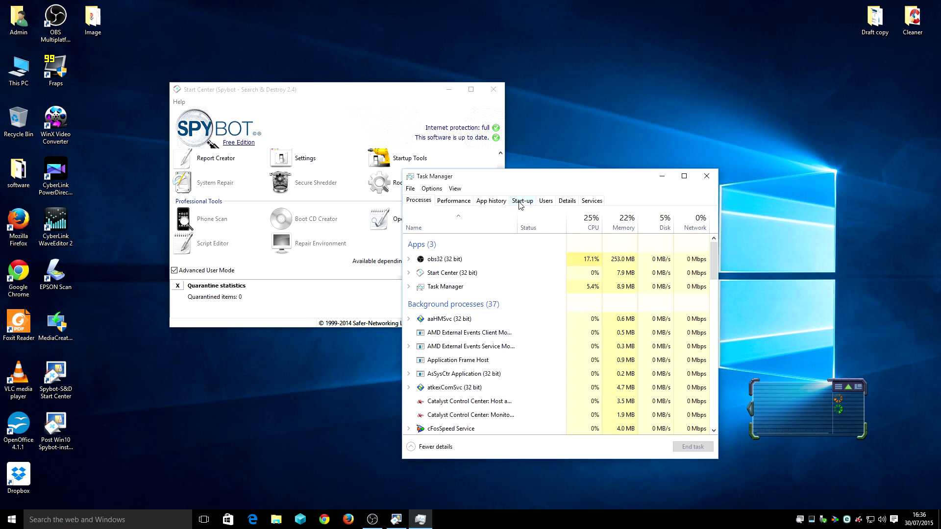
click(522, 201)
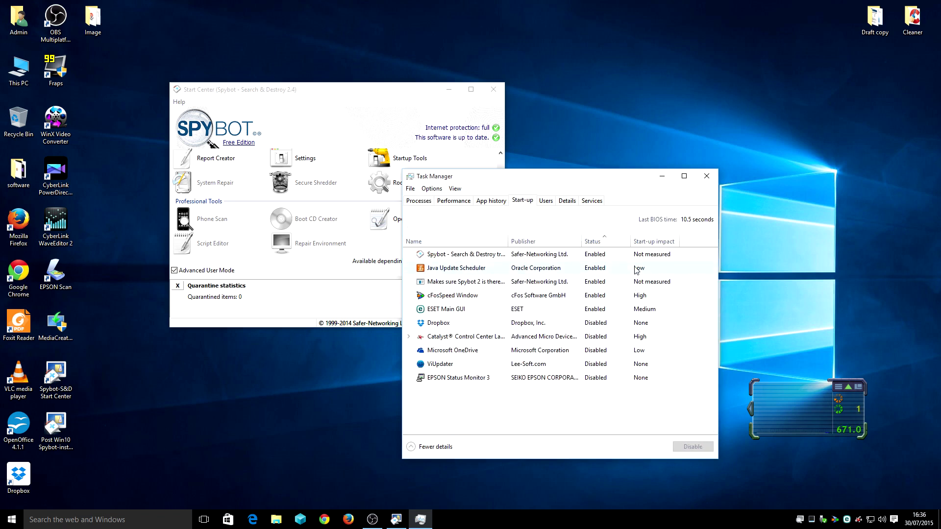
right_click(608, 254)
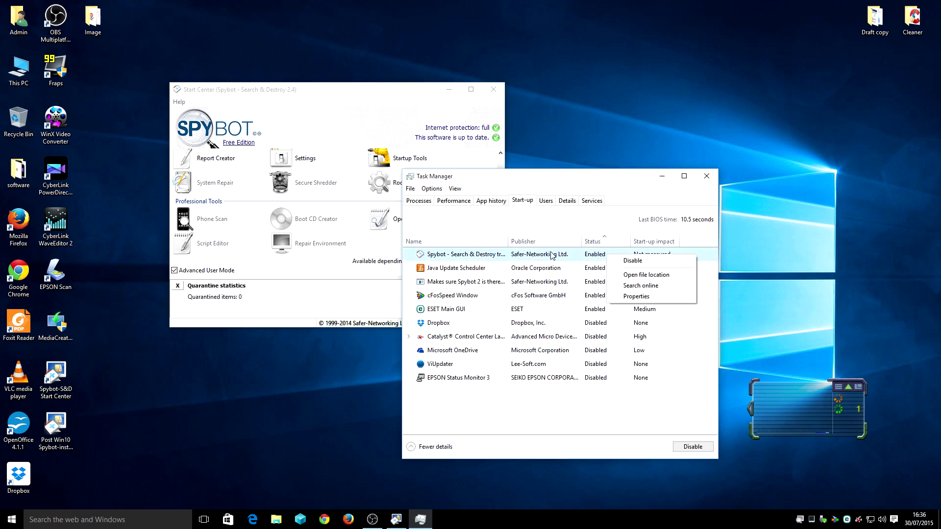
click(633, 262)
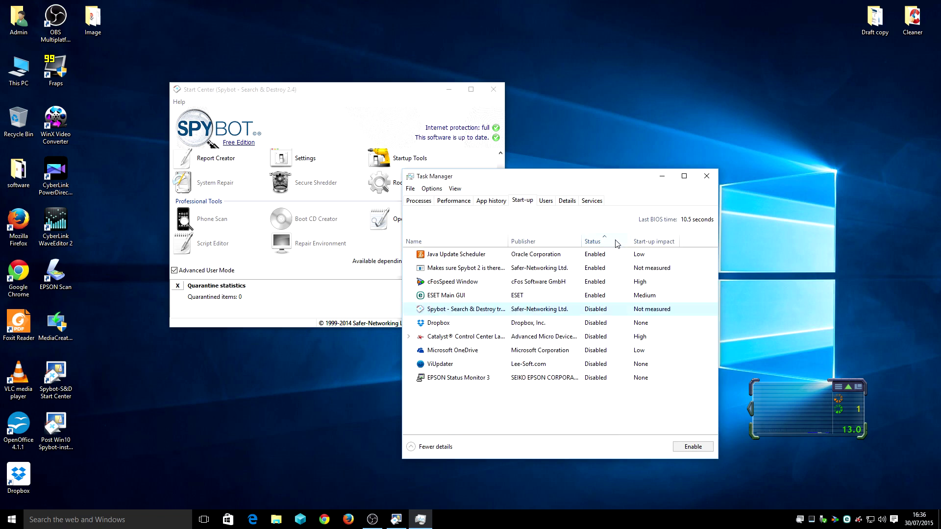
click(645, 241)
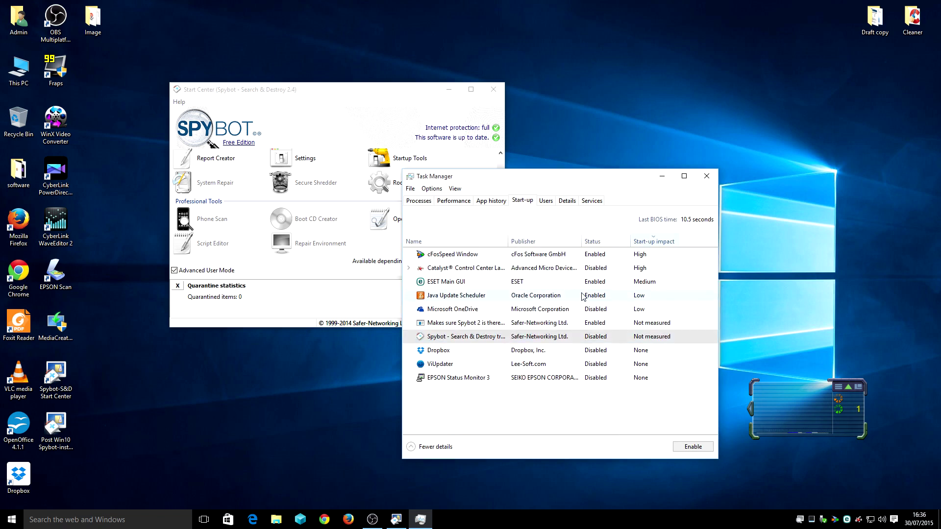
right_click(591, 326)
click(601, 333)
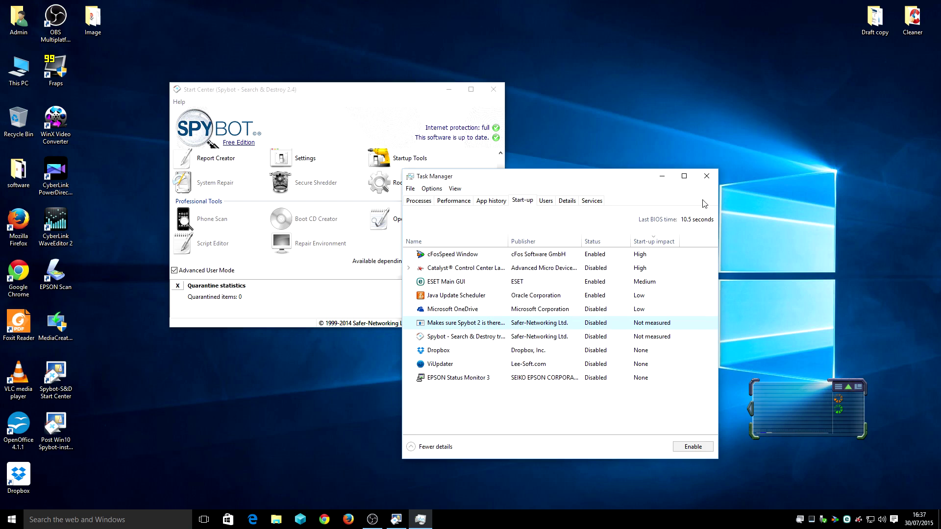
click(707, 176)
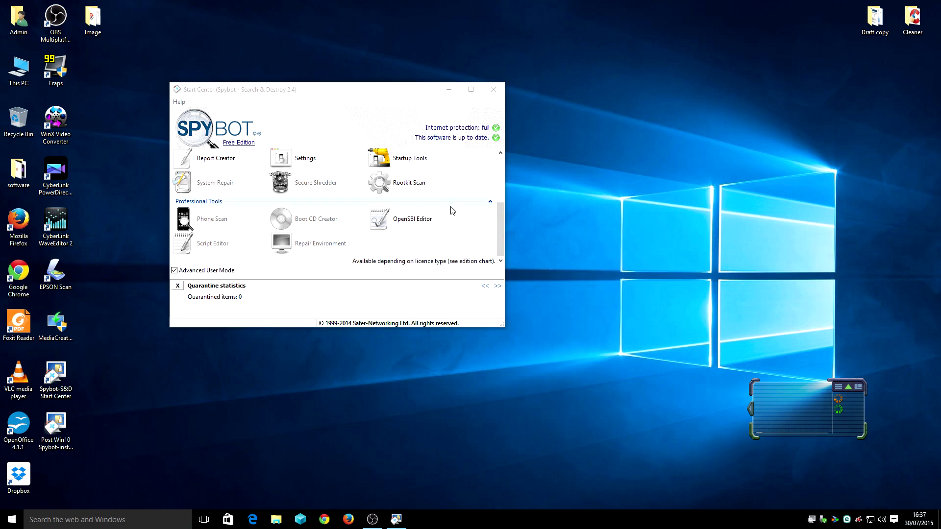
scroll(452, 210, up, 3)
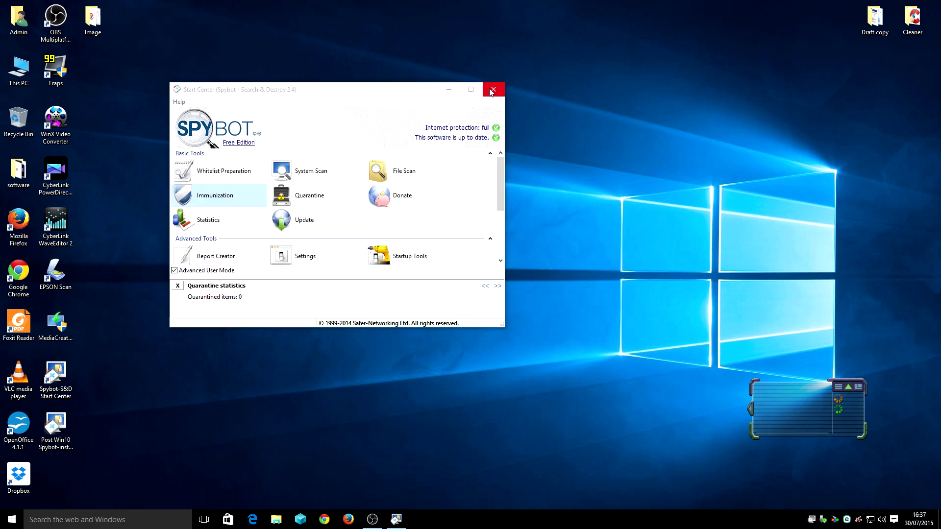